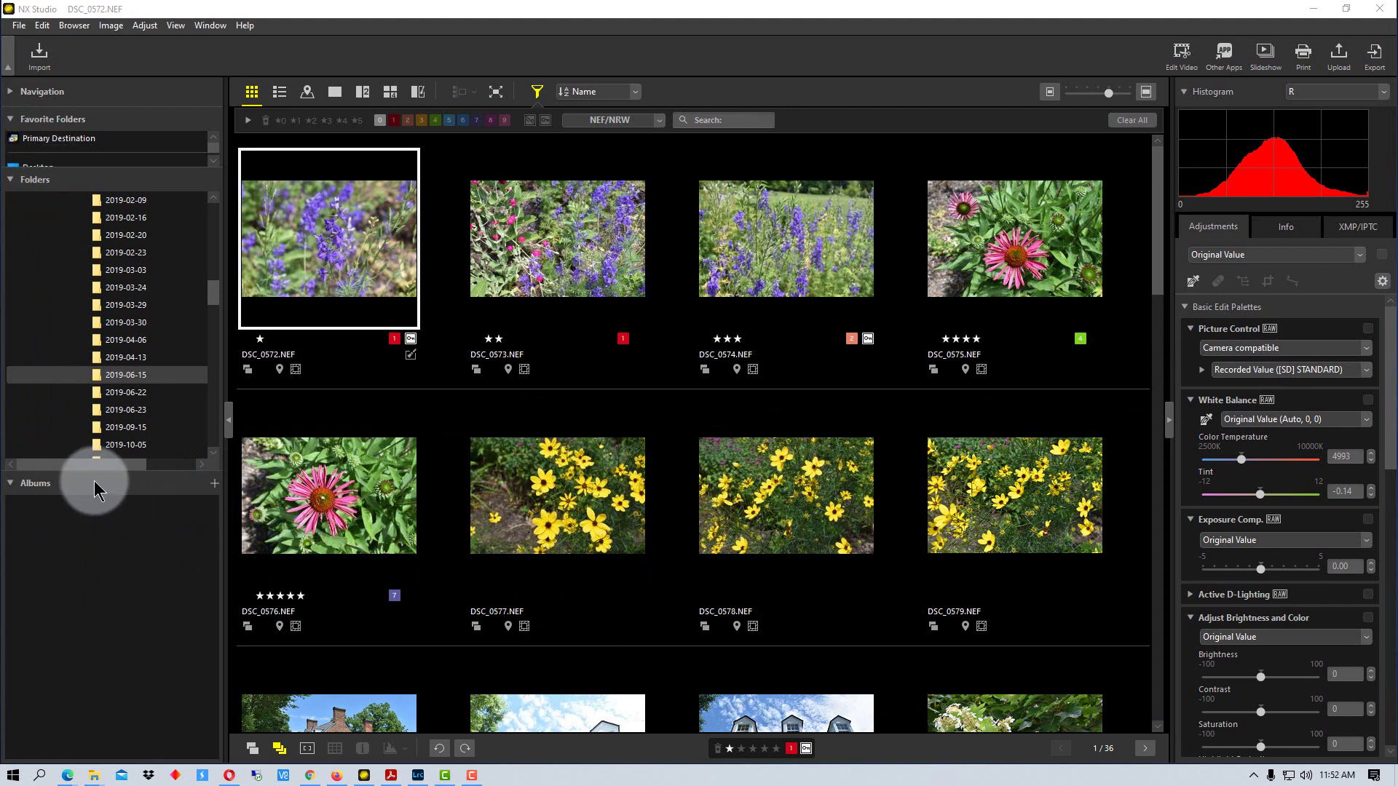
# Add a new album with the default name, then rename it to 'Flowers'.
pyautogui.click(214, 482)
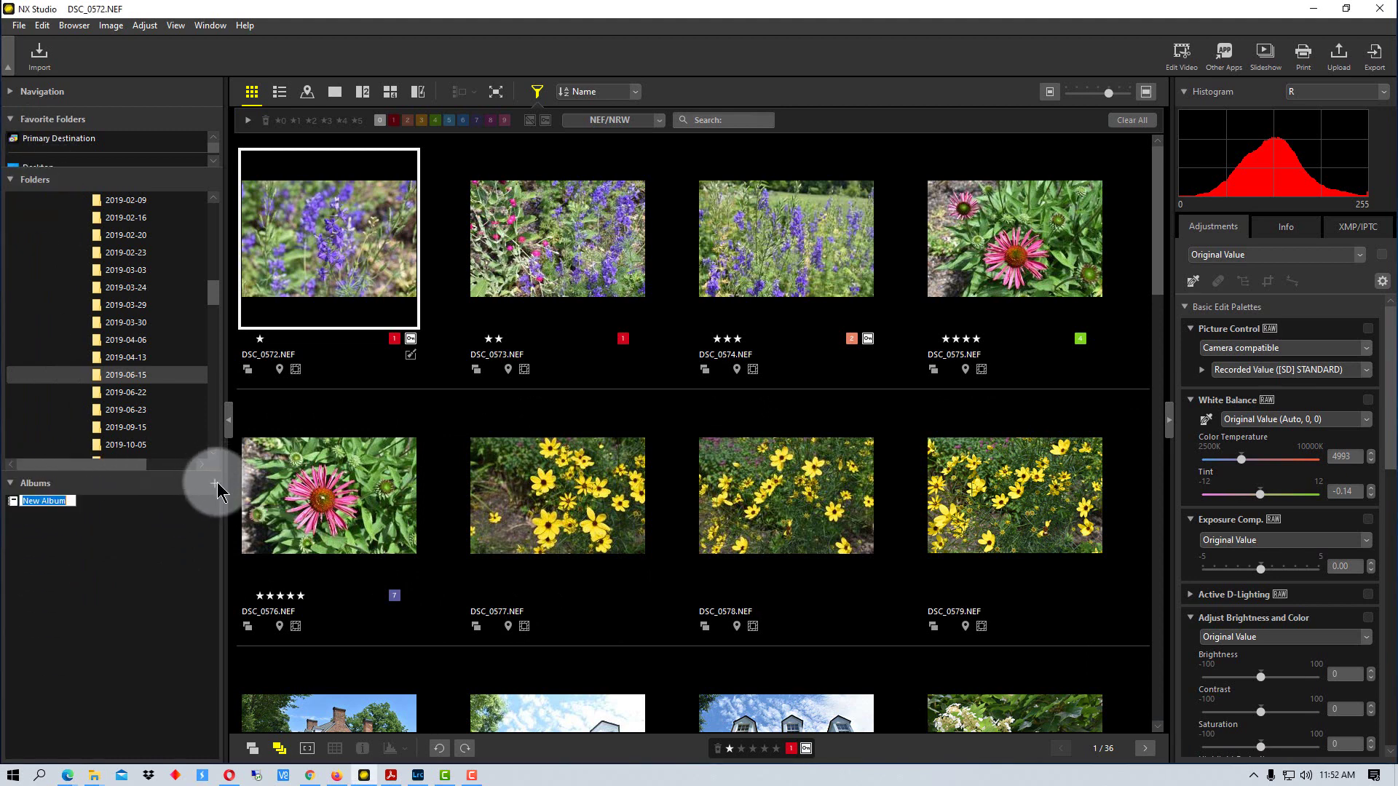
pyautogui.press('Return')
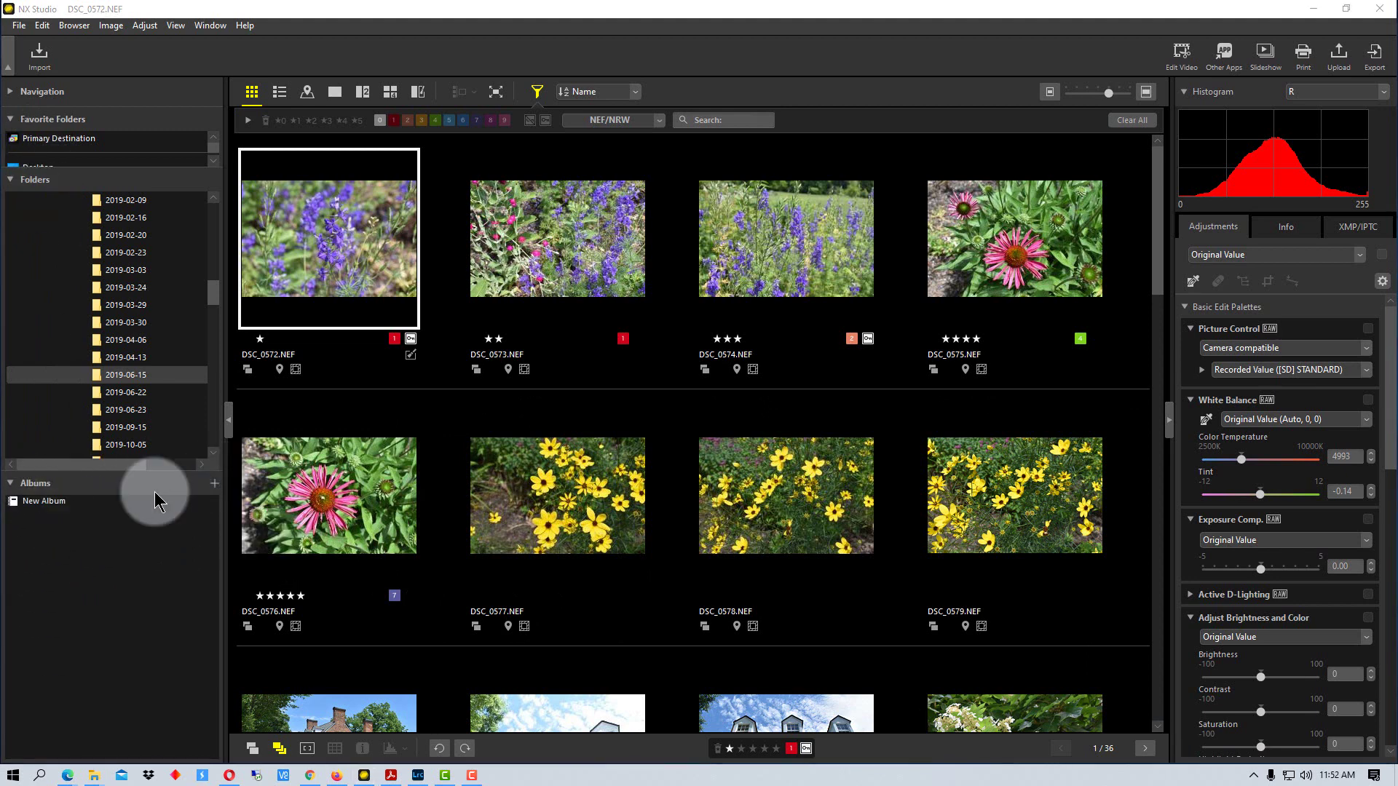
pyautogui.click(63, 503)
pyautogui.rightClick(64, 504)
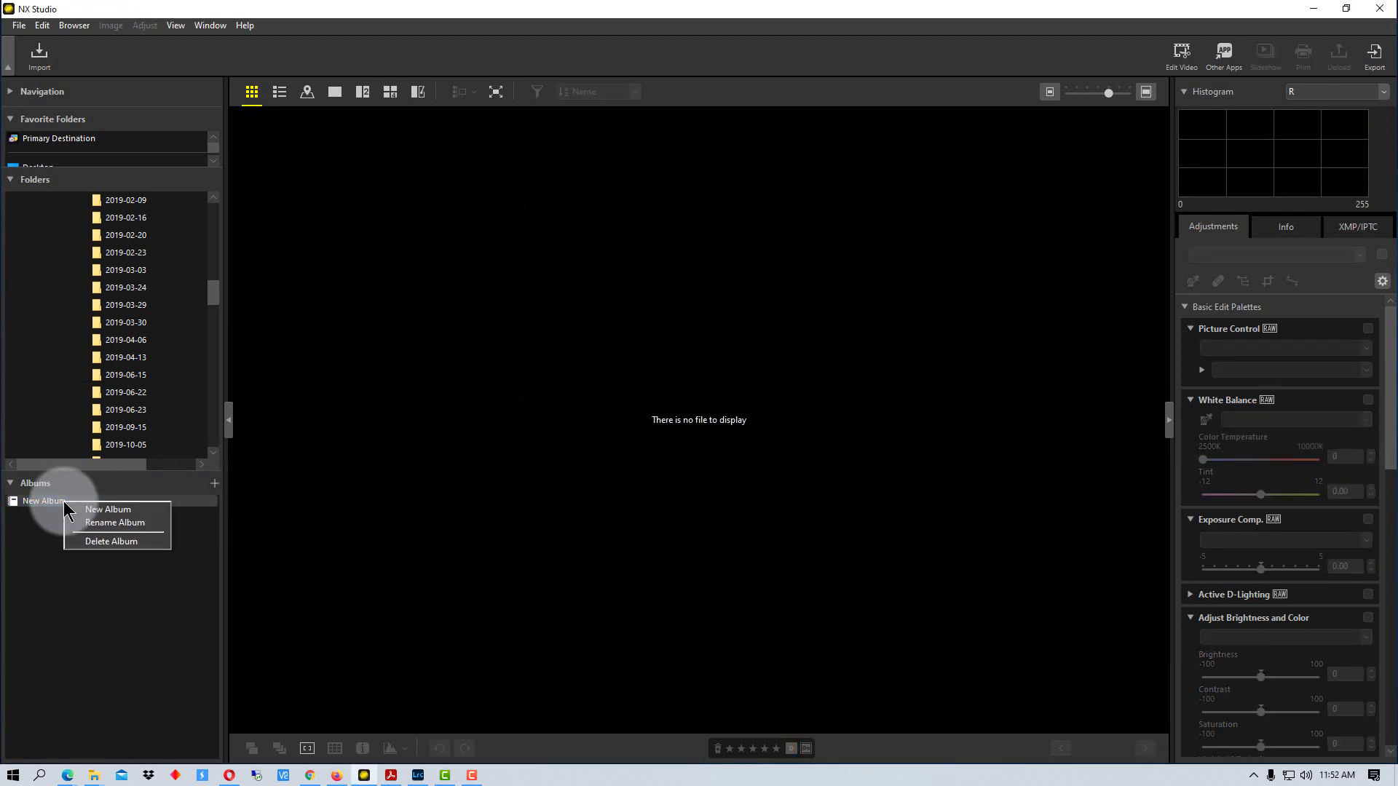
pyautogui.click(82, 522)
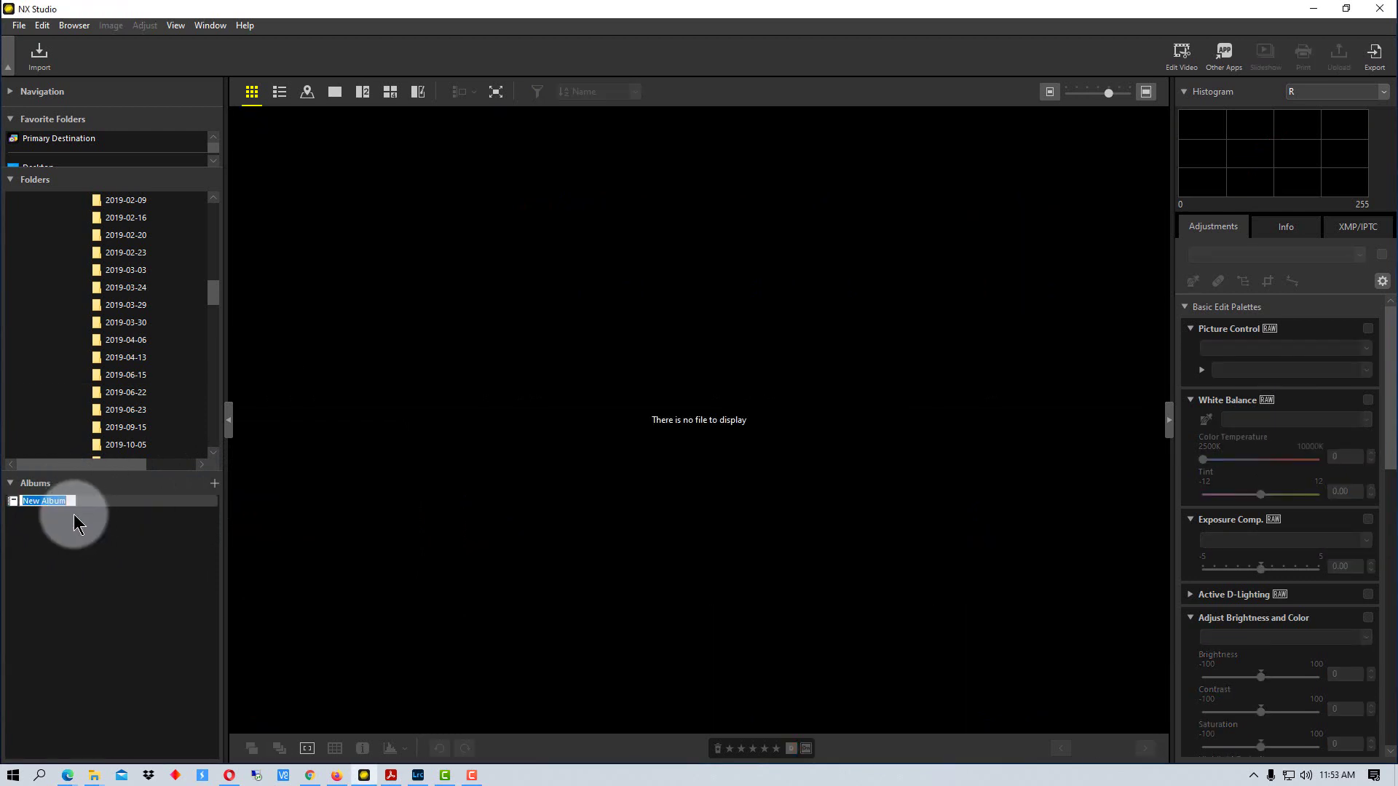
pyautogui.write('Flowers')
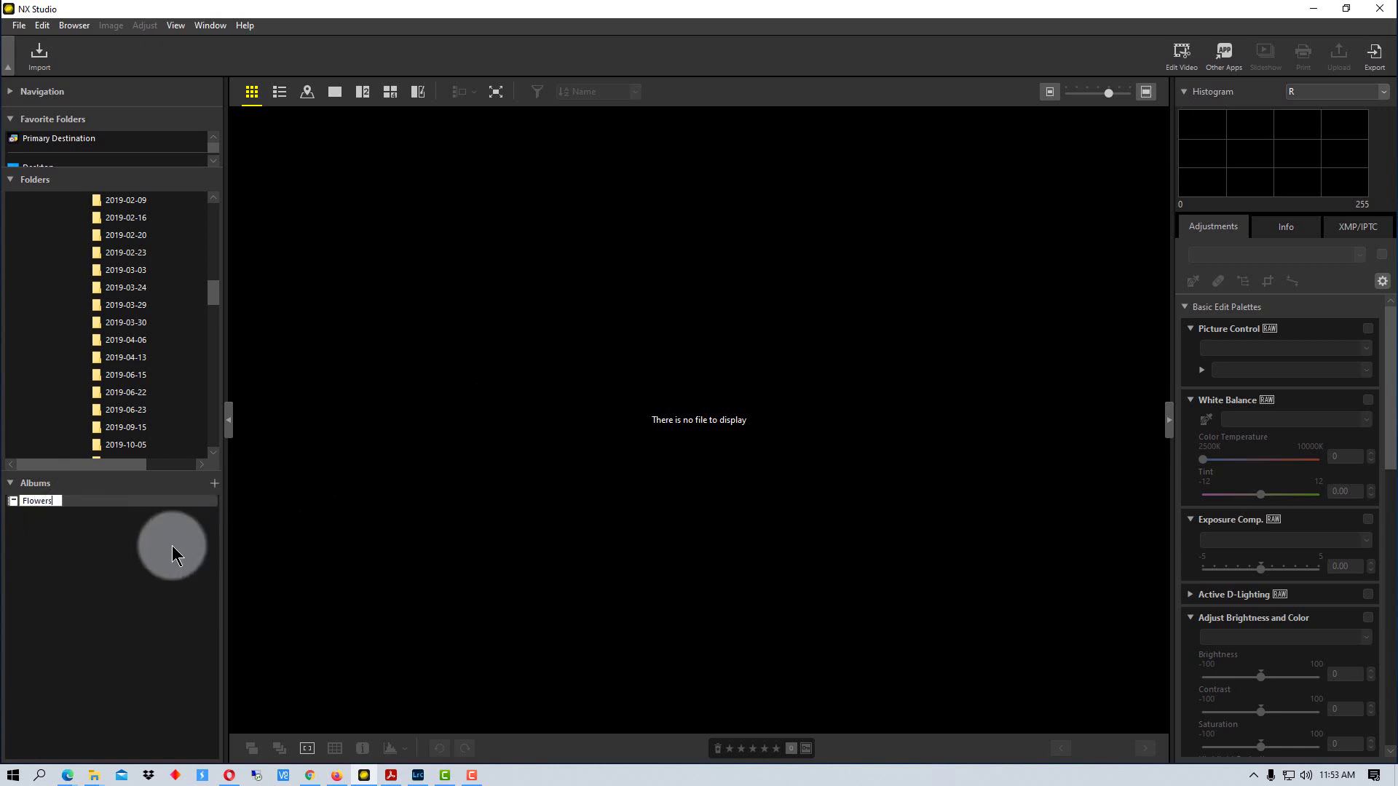
pyautogui.press('Return')
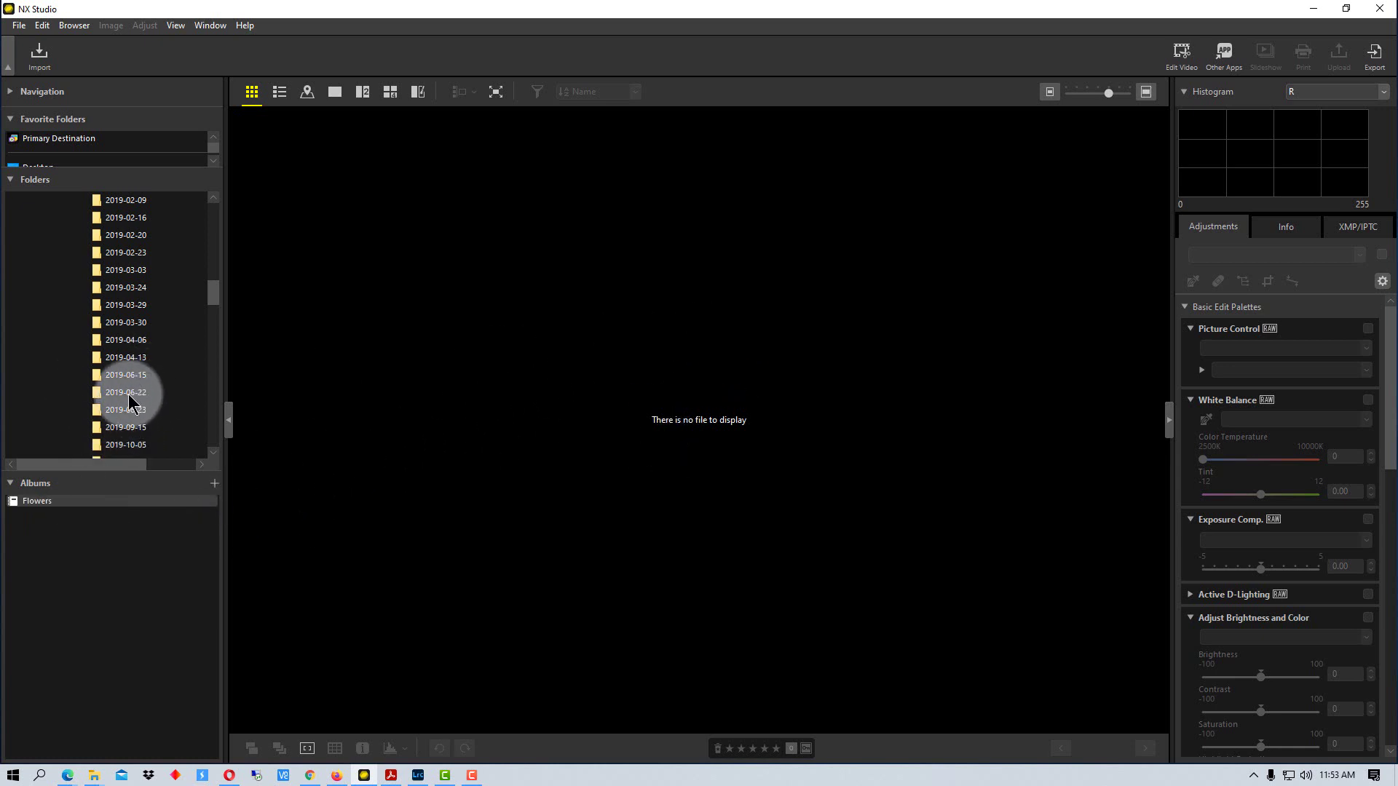
# Show the 2019-06-15 folder and put the pink coneflower DSC_0576 into Flowers.
pyautogui.click(132, 374)
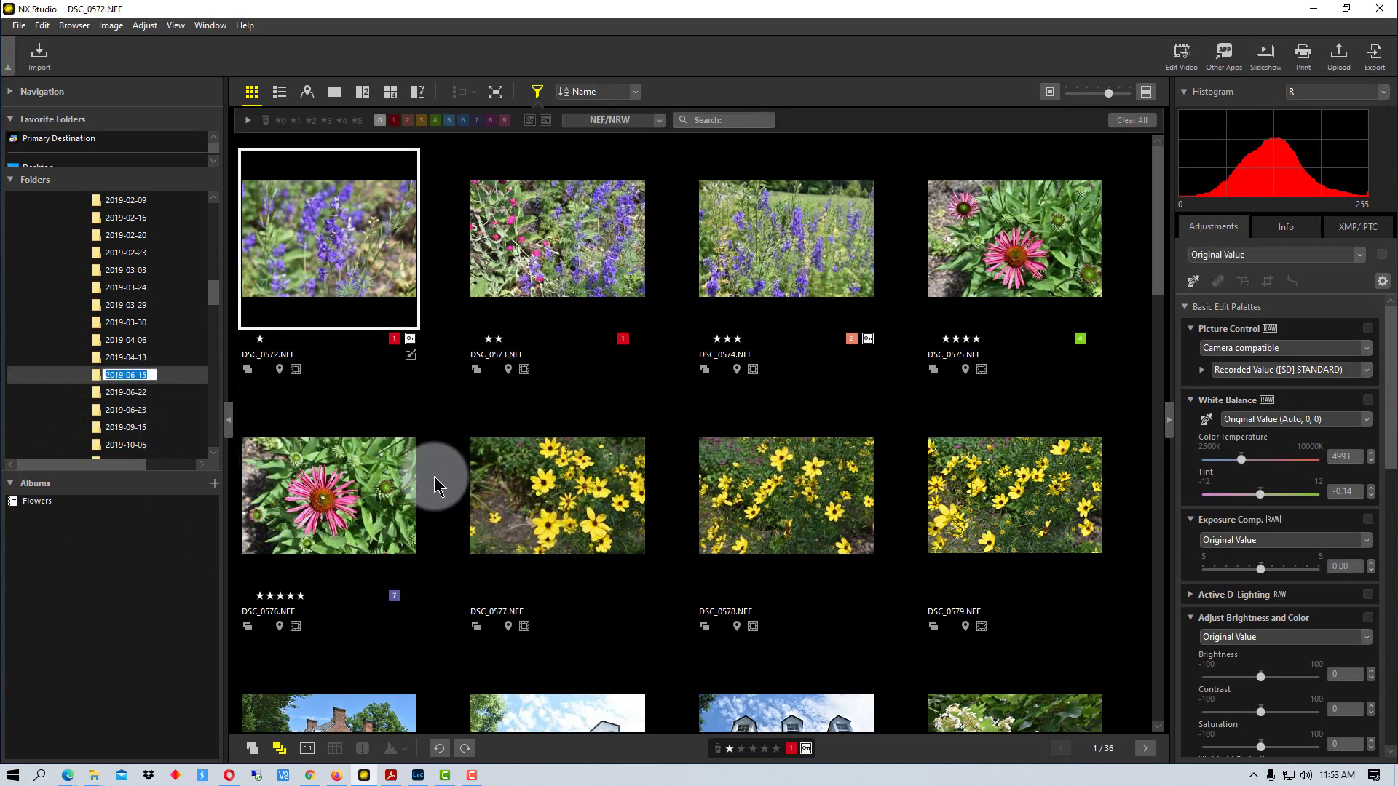
pyautogui.moveTo(329, 495)
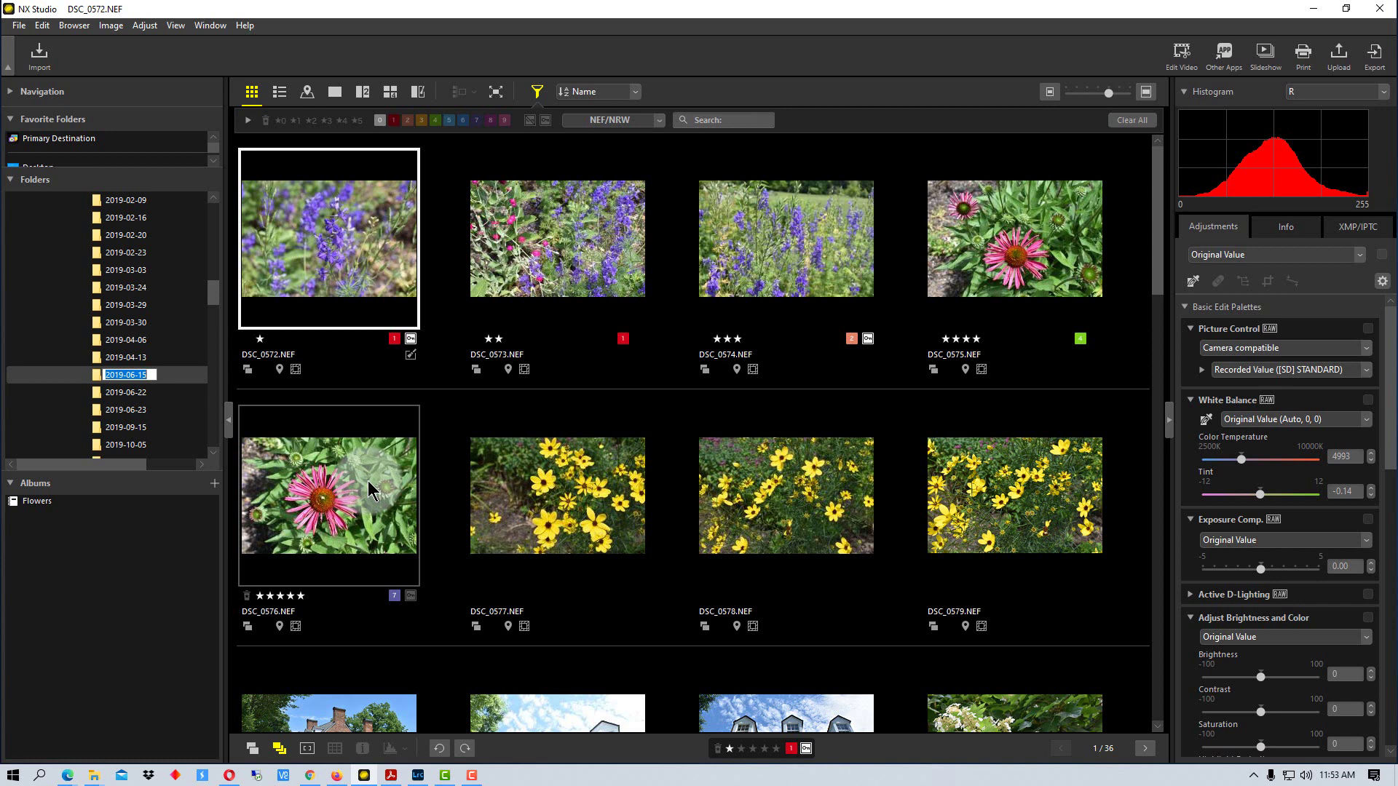
pyautogui.click(370, 481)
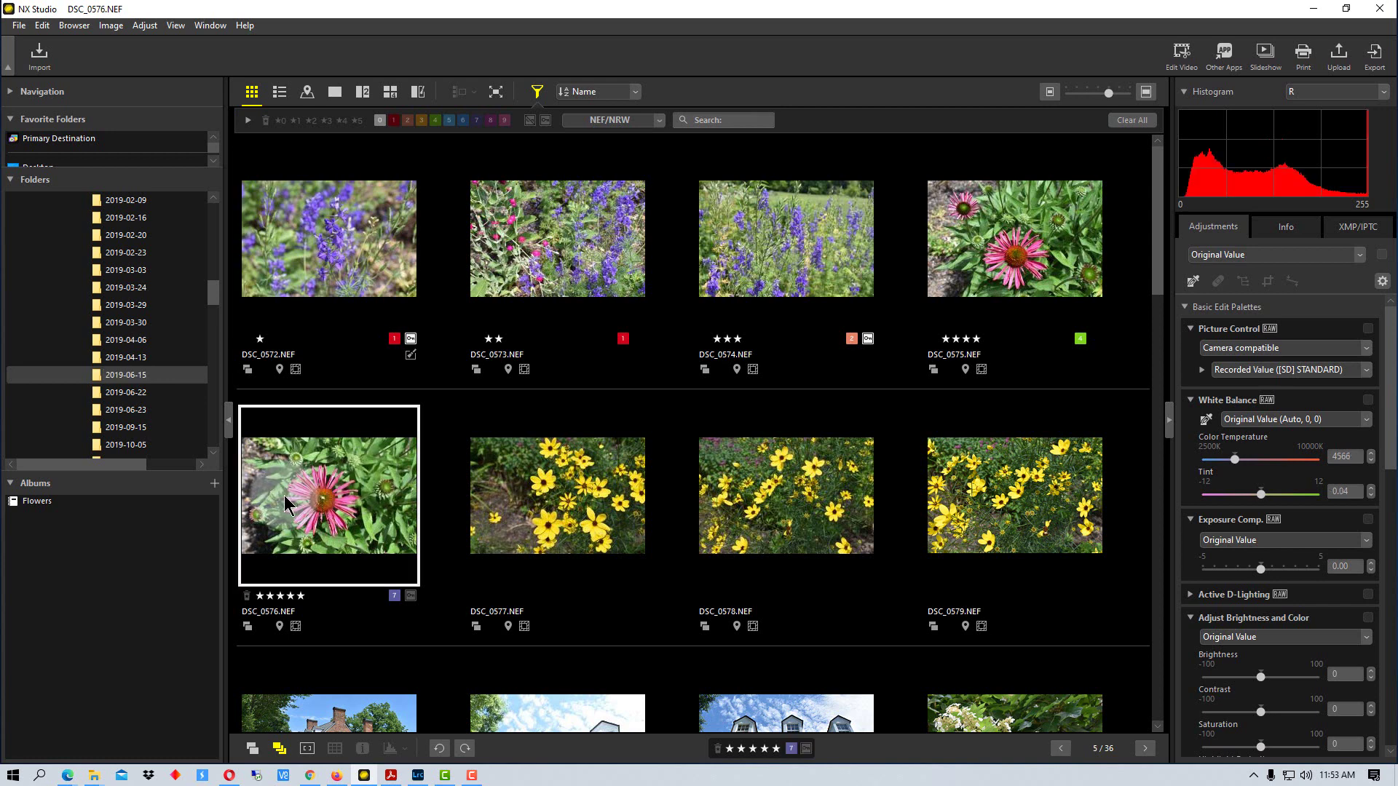
pyautogui.moveTo(37, 512); pyautogui.dragTo(34, 501)
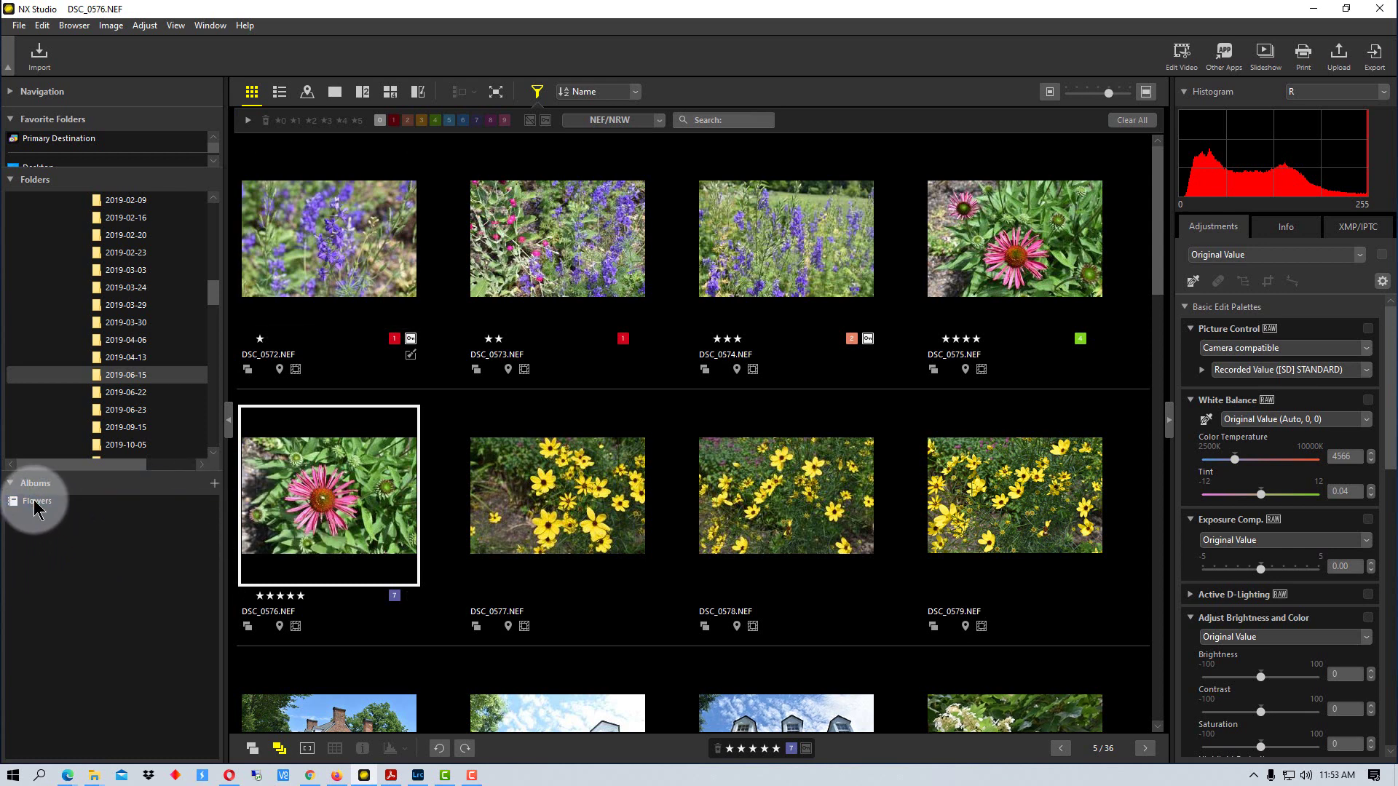
# Add DSC_0577 via Add to Album, and drag DSC_0574 into Flowers.
pyautogui.click(623, 481)
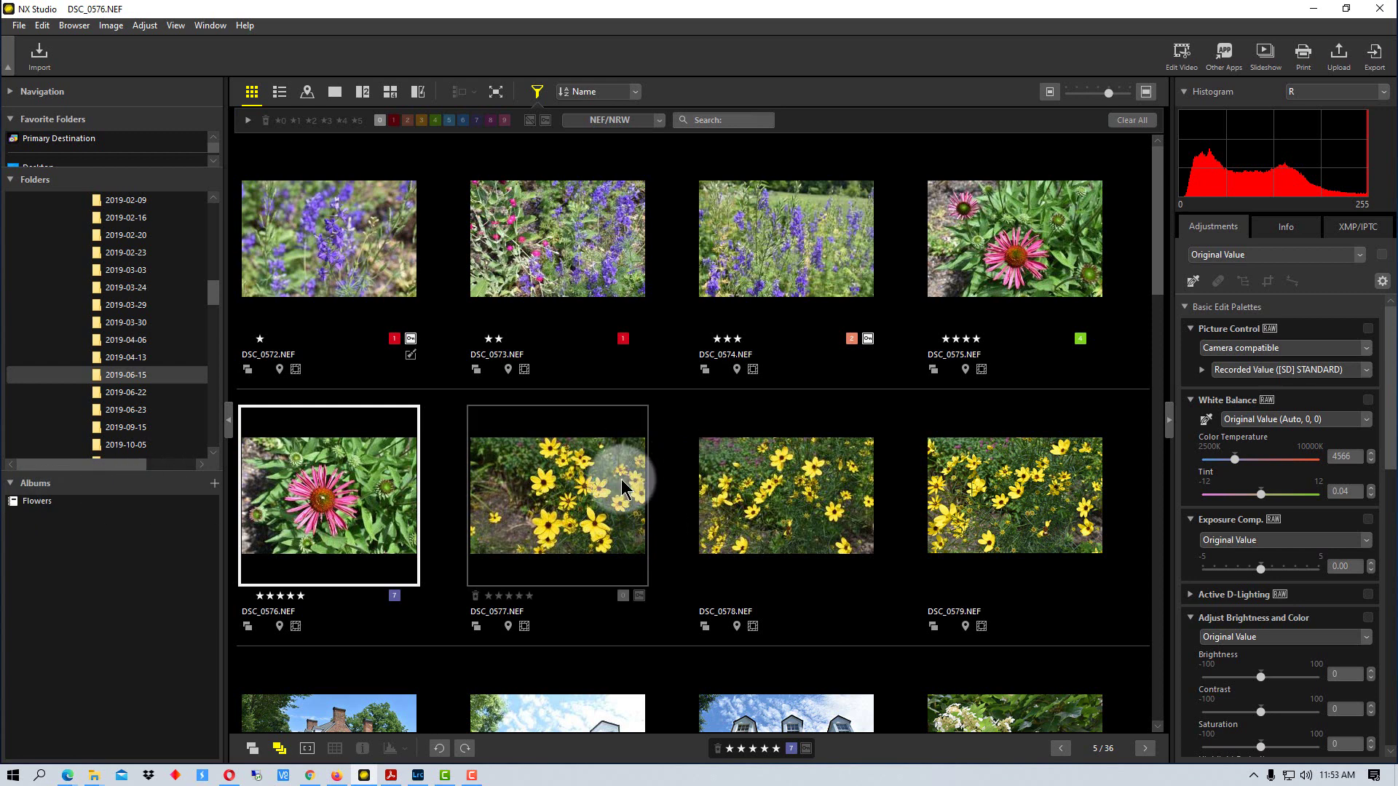
pyautogui.rightClick(622, 484)
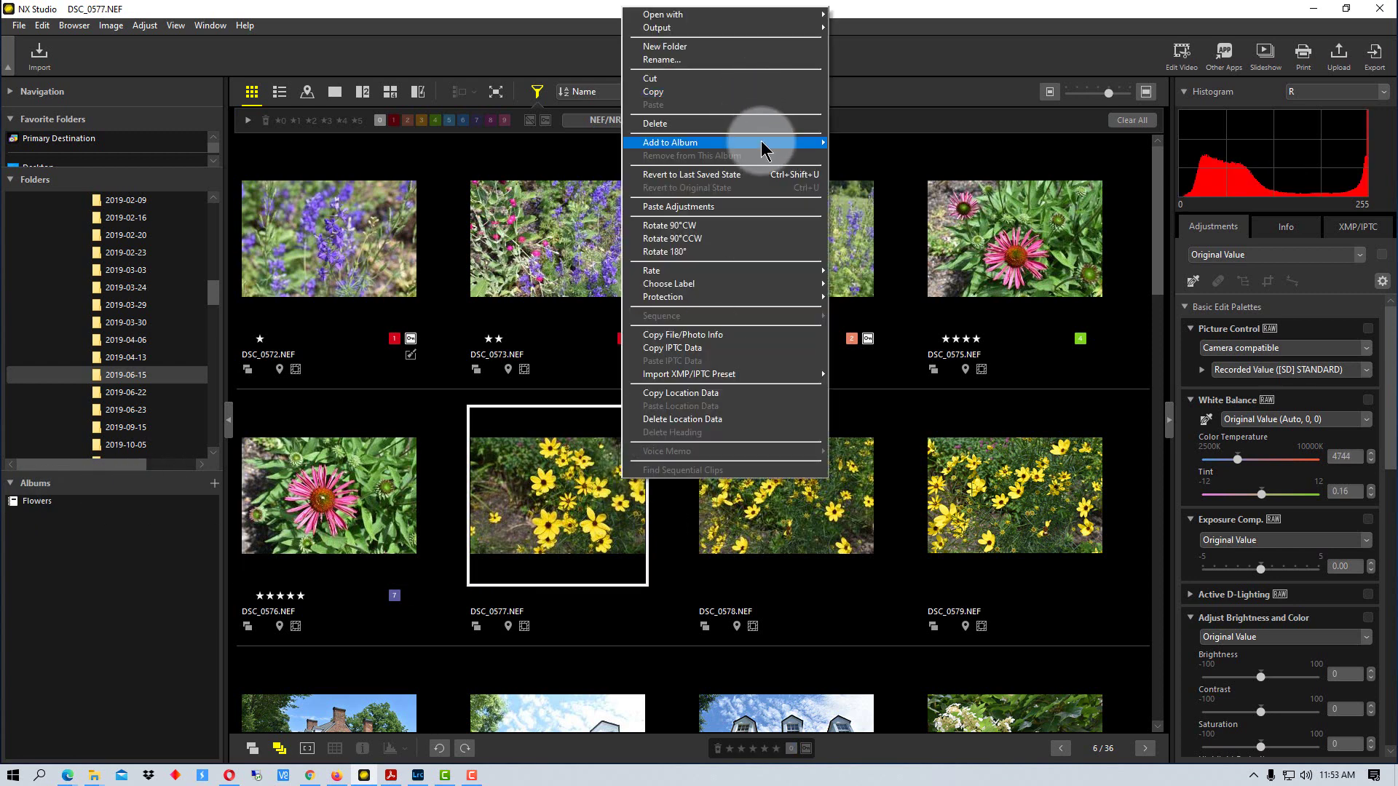
pyautogui.moveTo(699, 142)
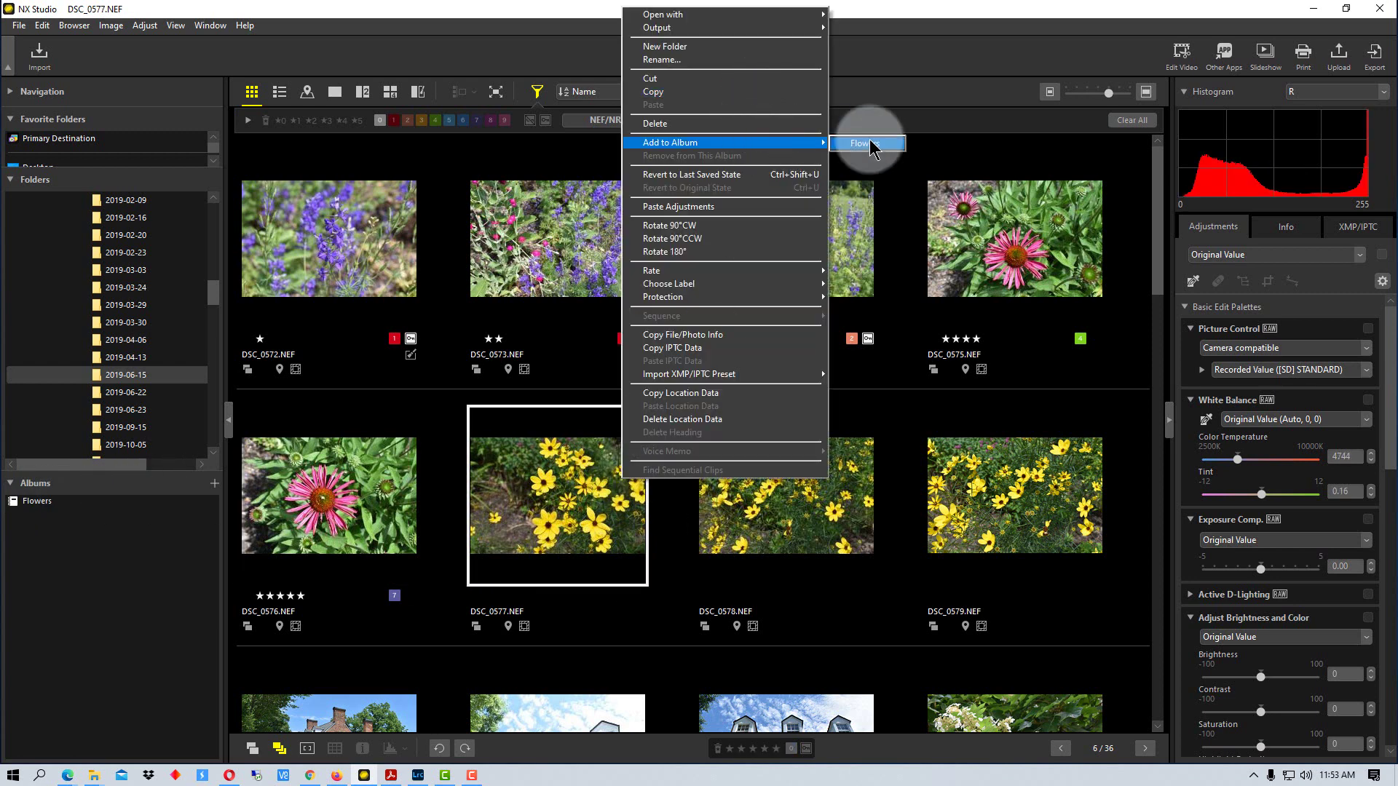
pyautogui.click(872, 143)
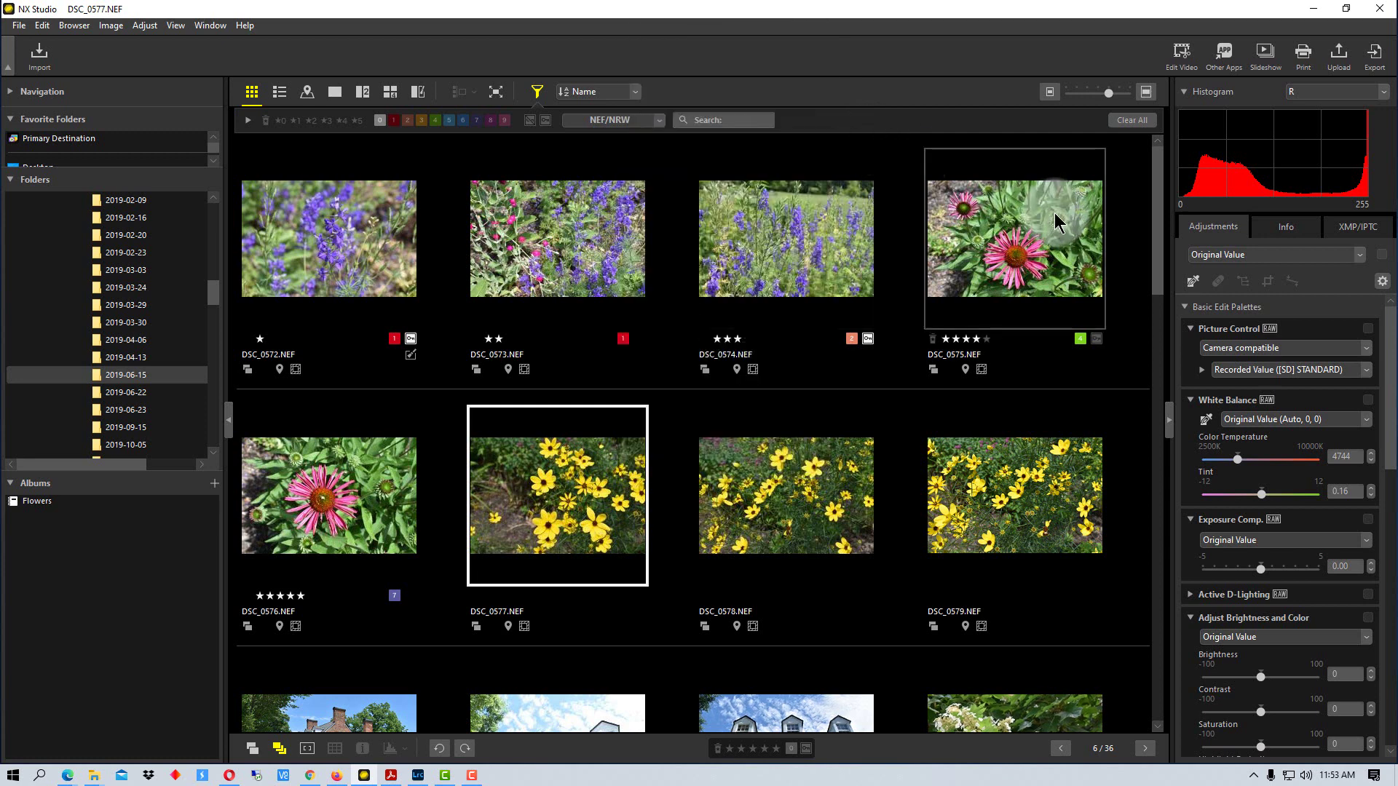
pyautogui.click(783, 240)
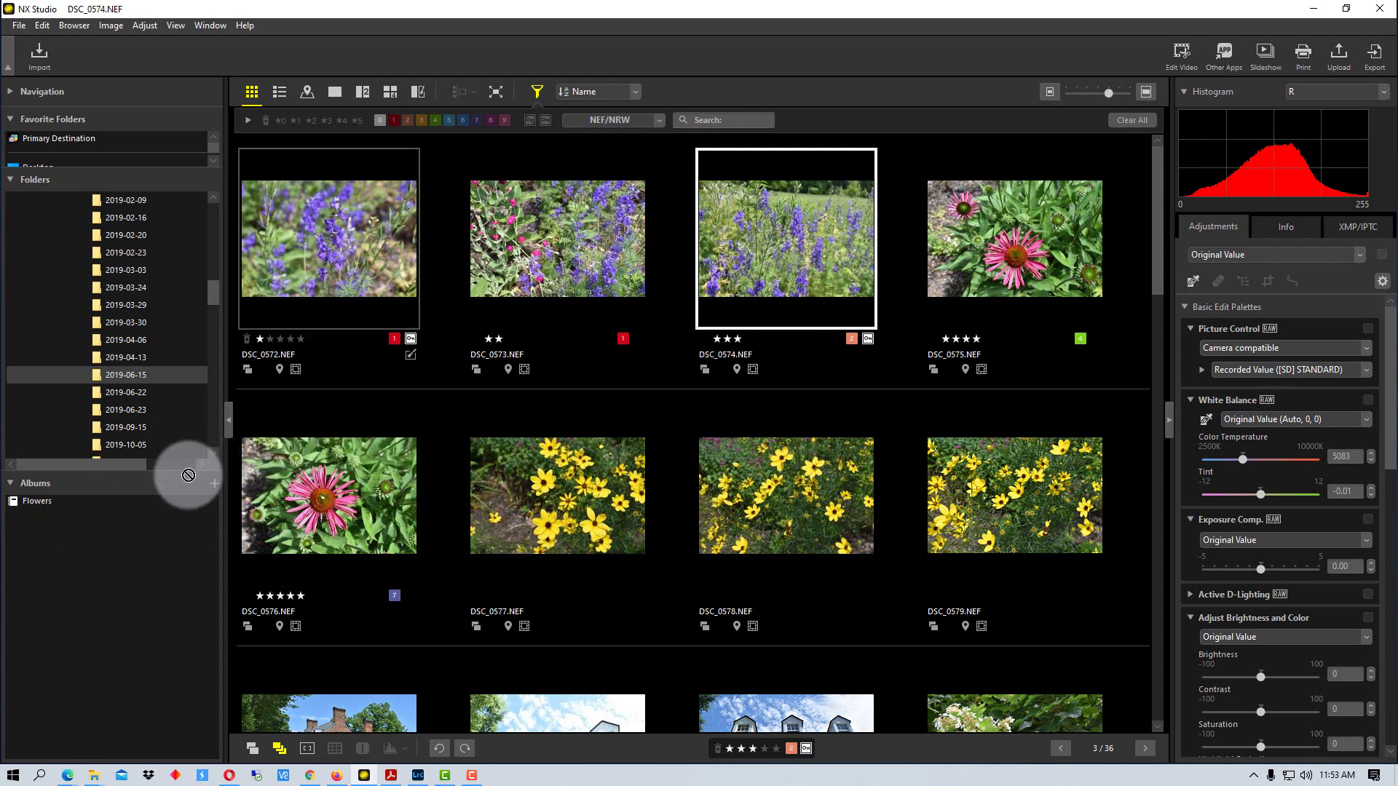
pyautogui.moveTo(379, 454); pyautogui.dragTo(32, 508)
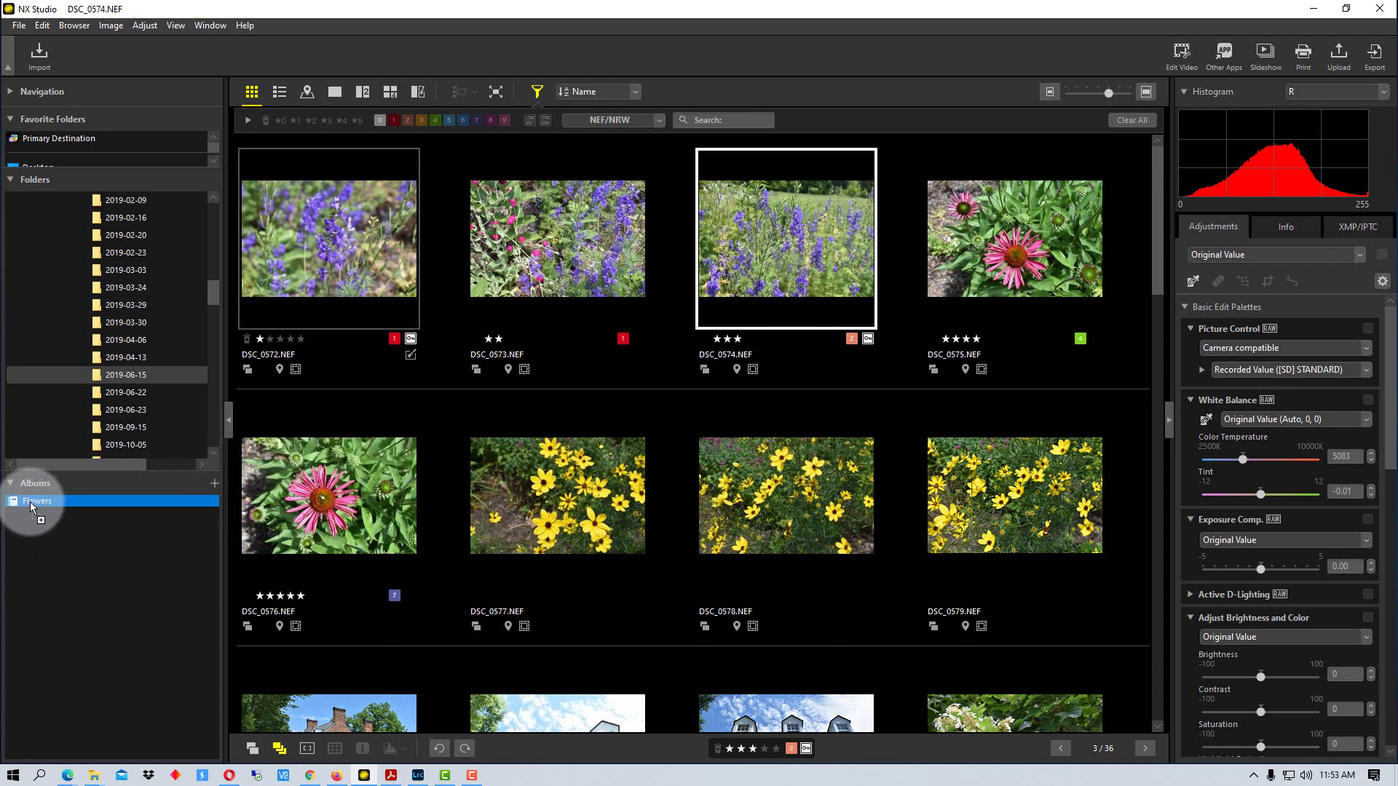
# Review the three photos in Flowers, then add a new album named 'Portfolio'.
pyautogui.click(26, 500)
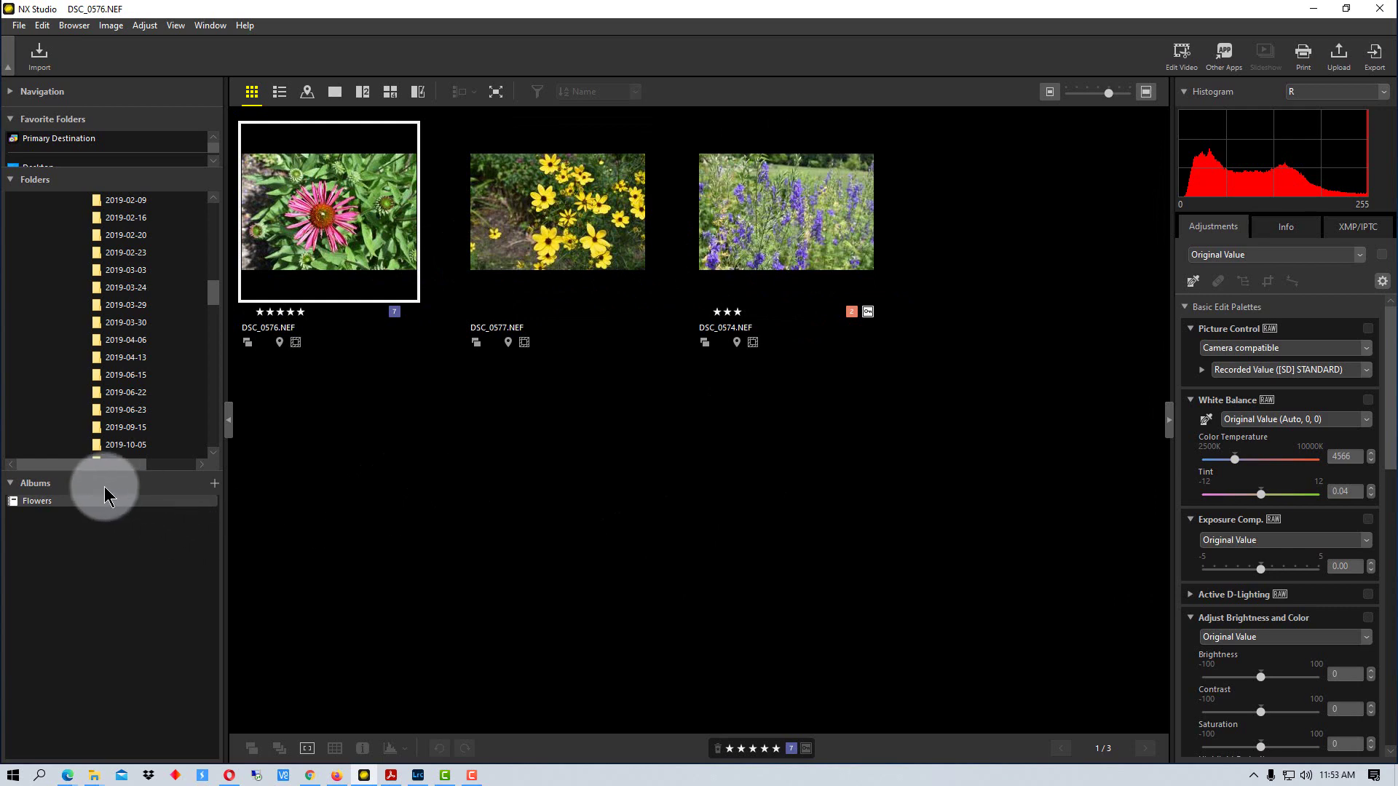
pyautogui.click(215, 482)
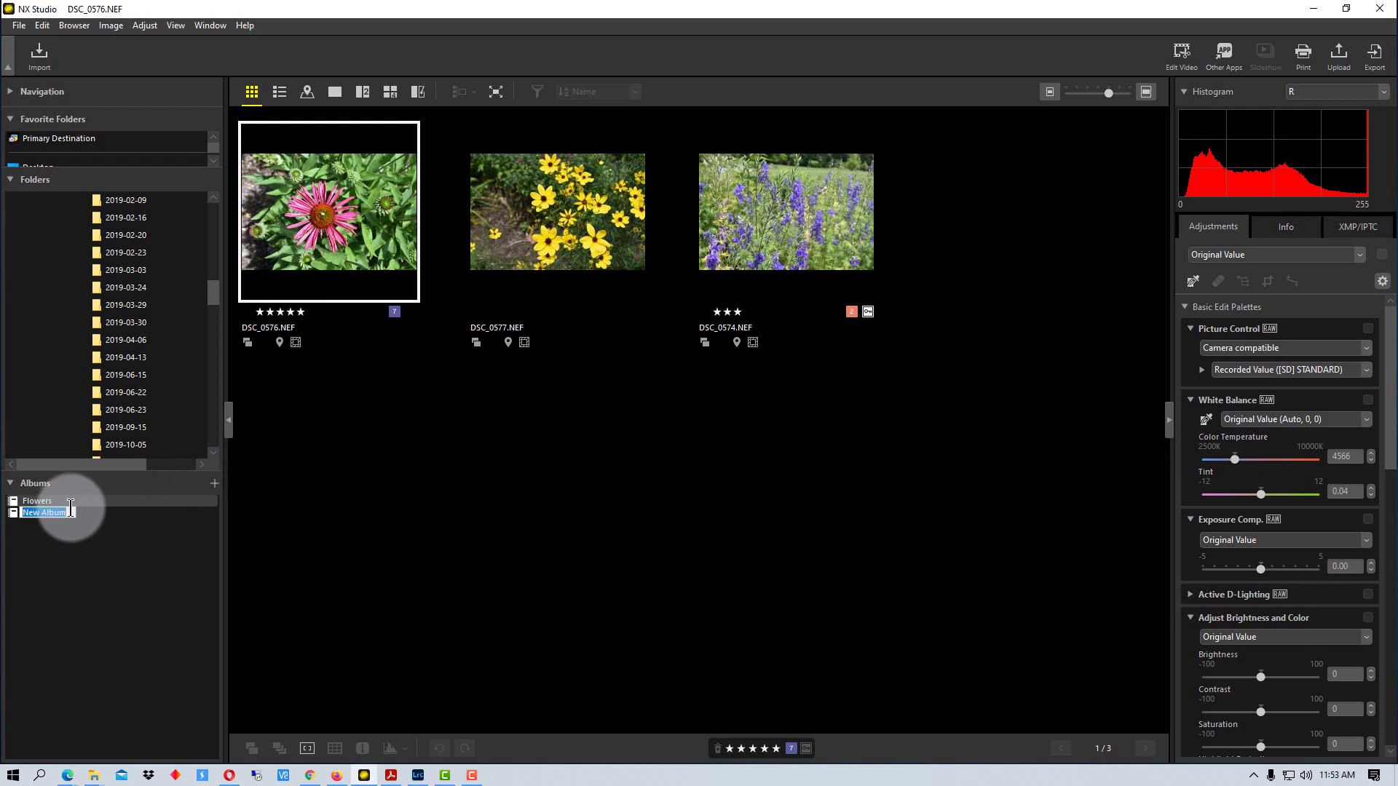
pyautogui.write('Portfoli')
pyautogui.write('of')
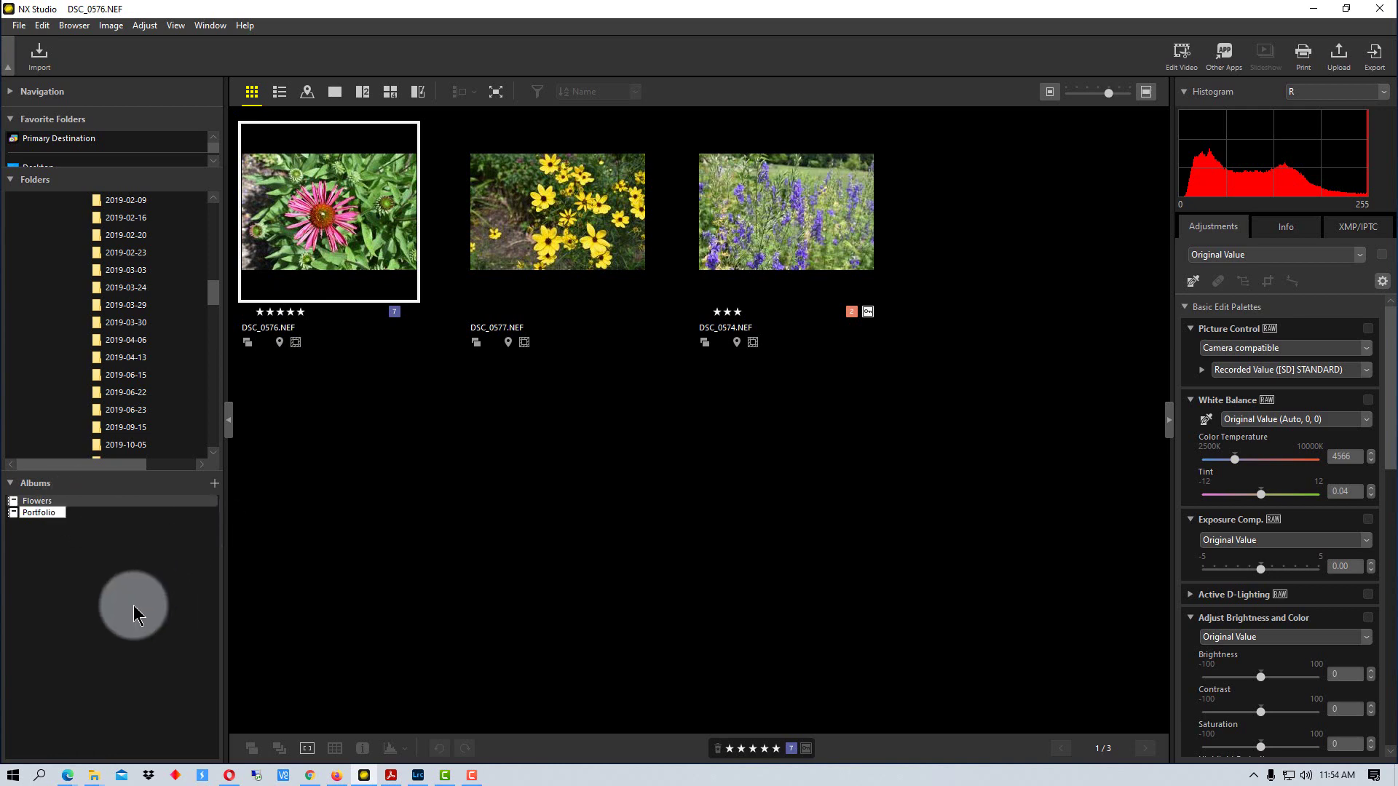
pyautogui.press('Return')
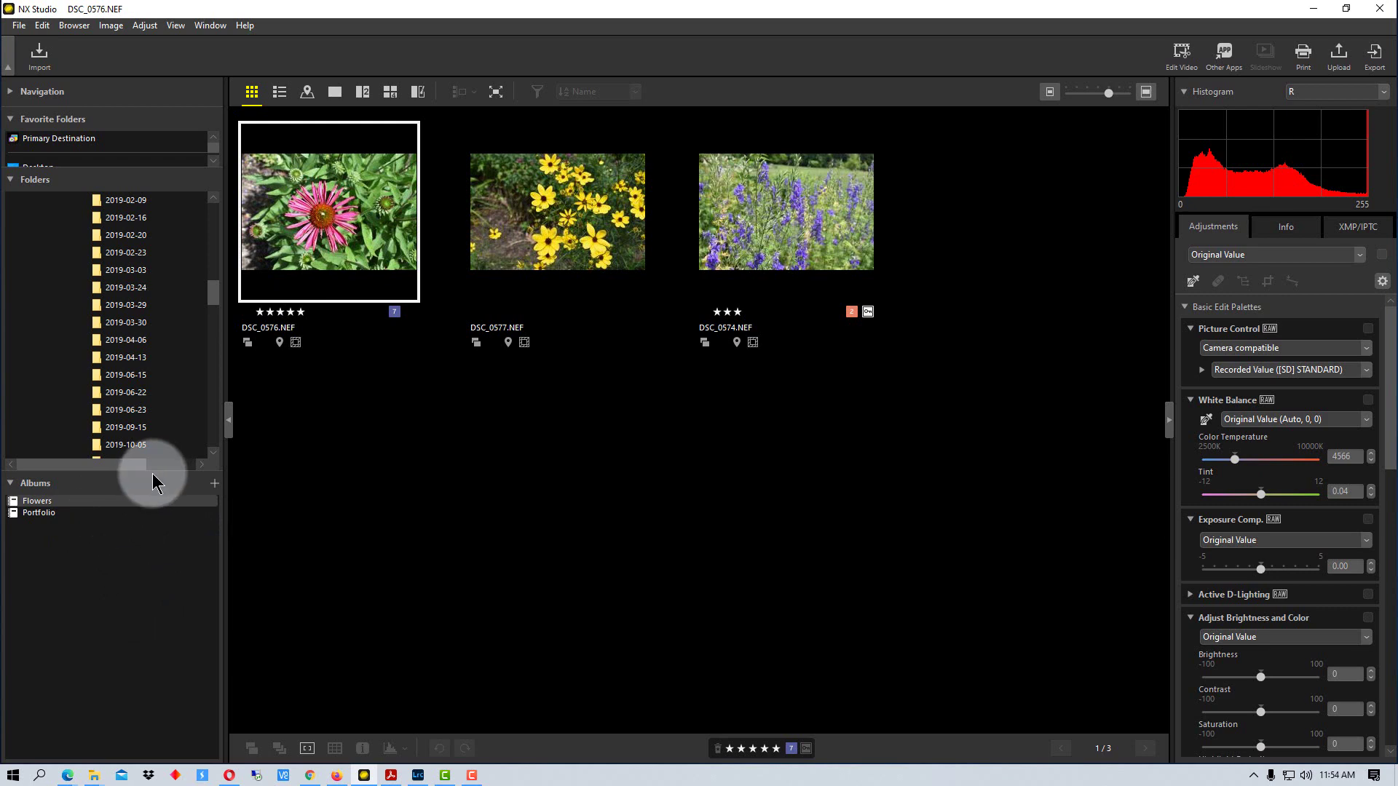
# Drag DSC_0577 from the Flowers grid into Portfolio and confirm it appears there.
pyautogui.moveTo(557, 211)
pyautogui.moveTo(593, 201); pyautogui.dragTo(517, 198)
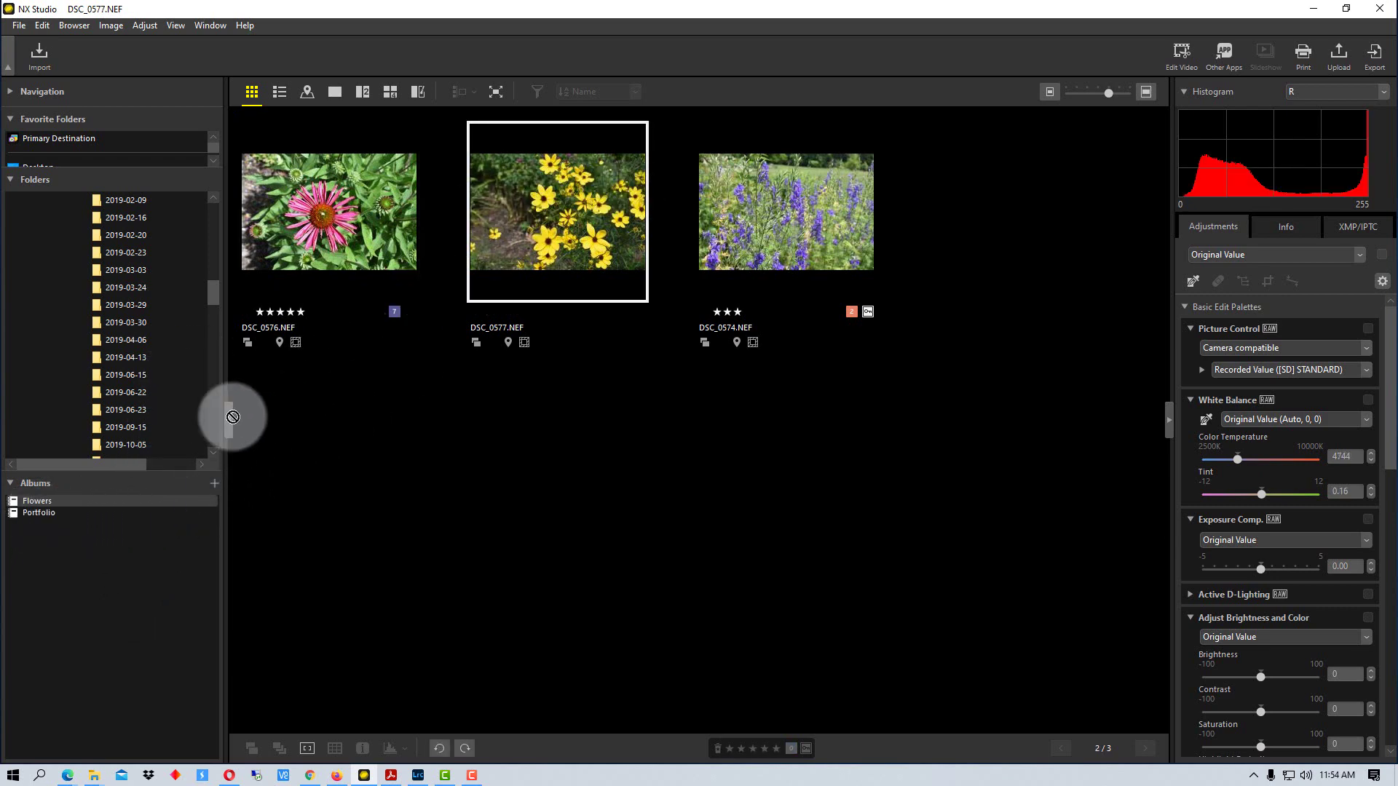
pyautogui.moveTo(517, 197); pyautogui.dragTo(48, 515)
pyautogui.click(47, 513)
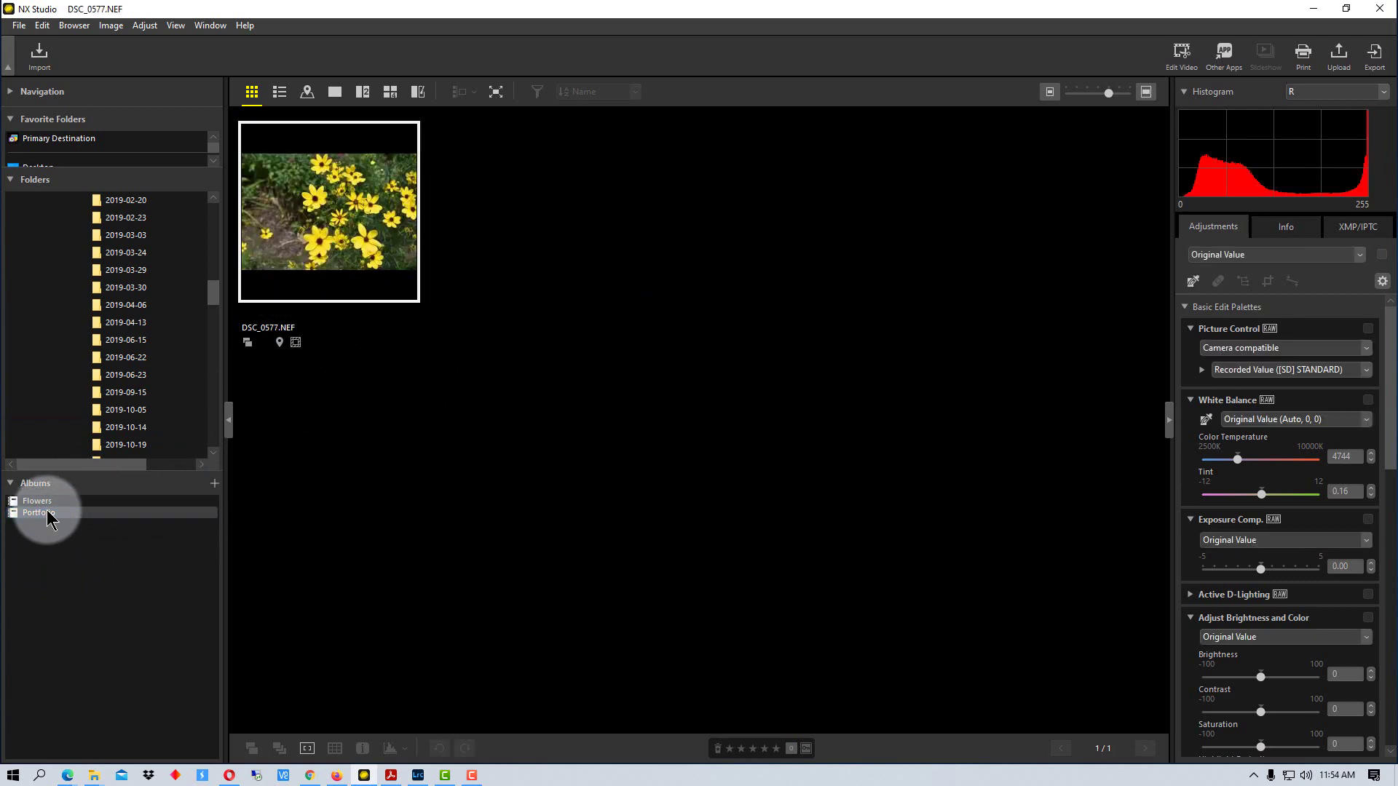
pyautogui.click(37, 501)
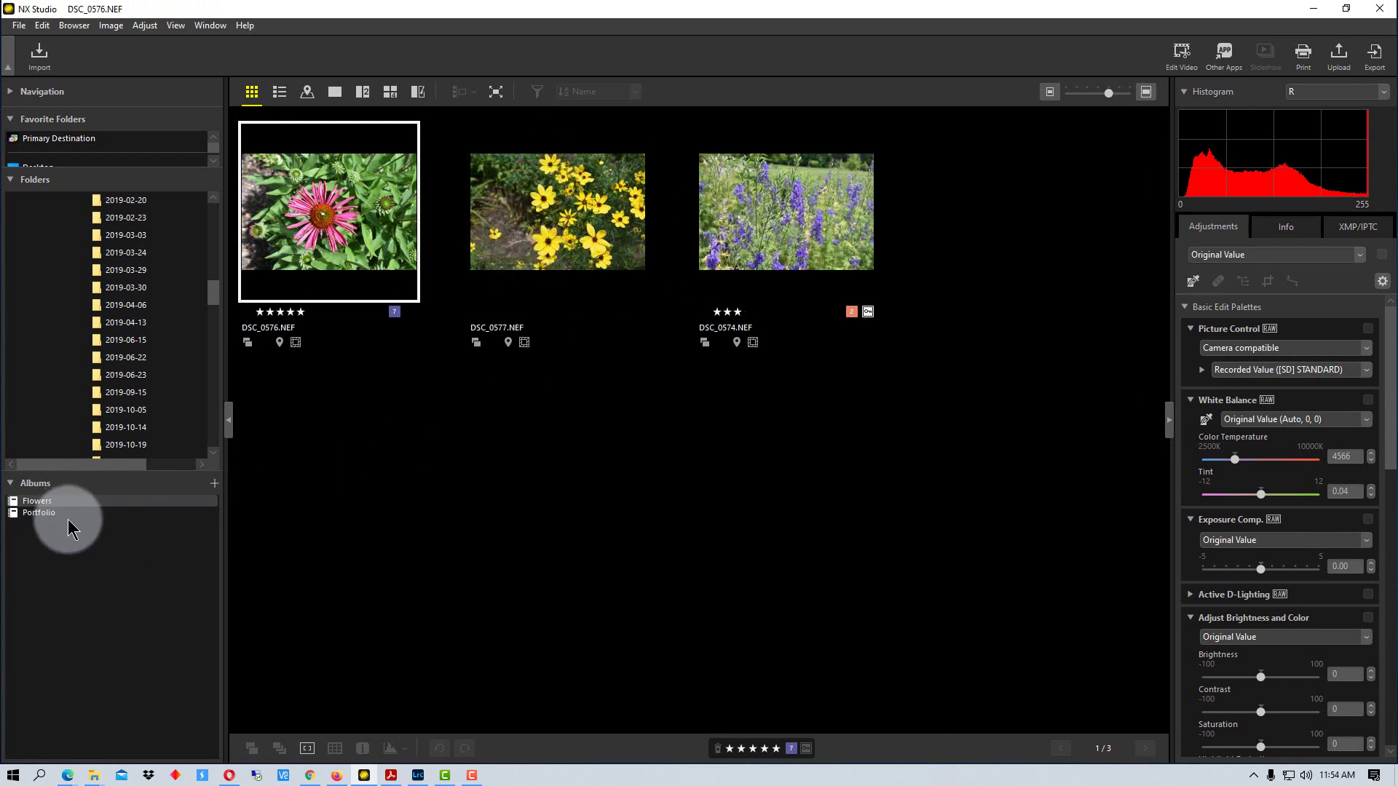
pyautogui.click(42, 512)
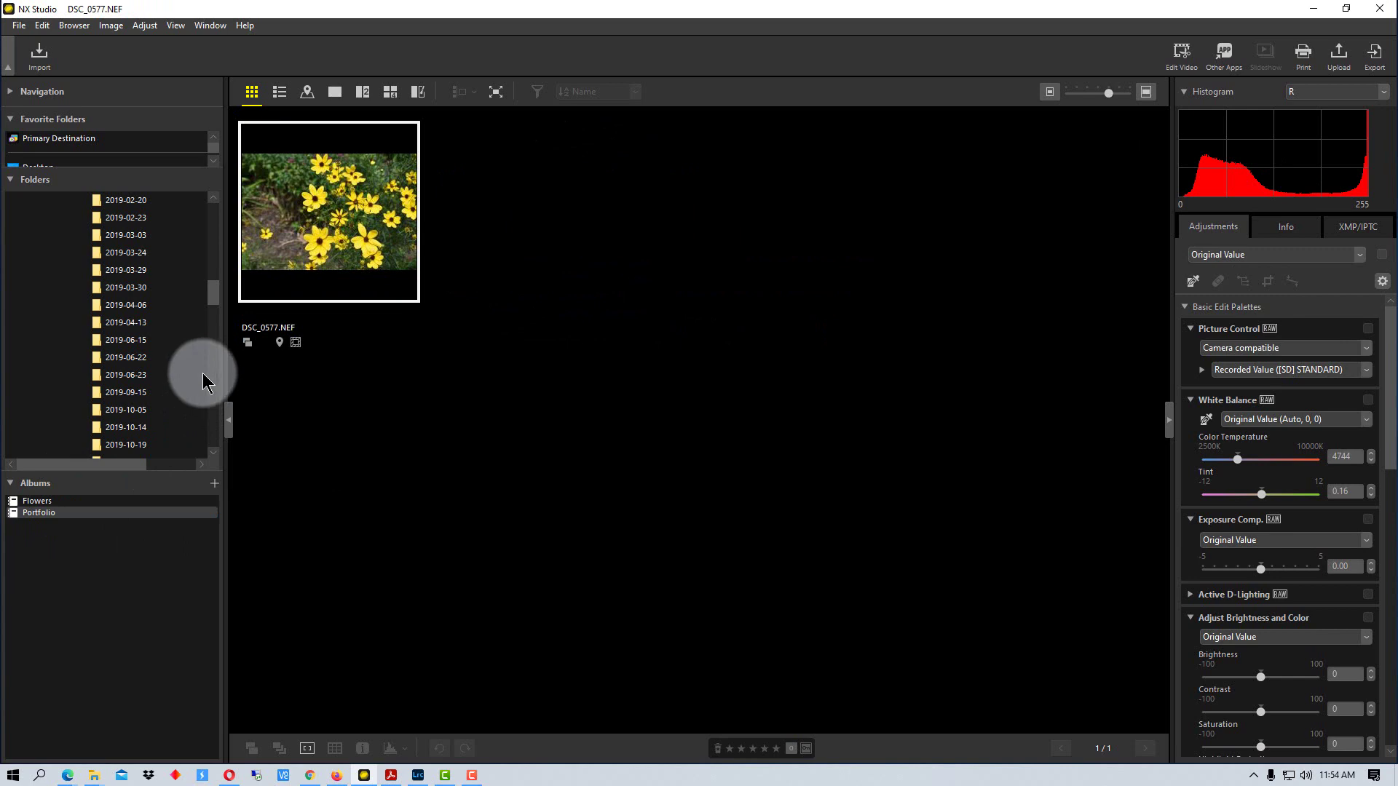
# Show the 2019-09-15 folder and add photo 20190915DSC_0659 to Portfolio via Add to Album.
pyautogui.click(127, 392)
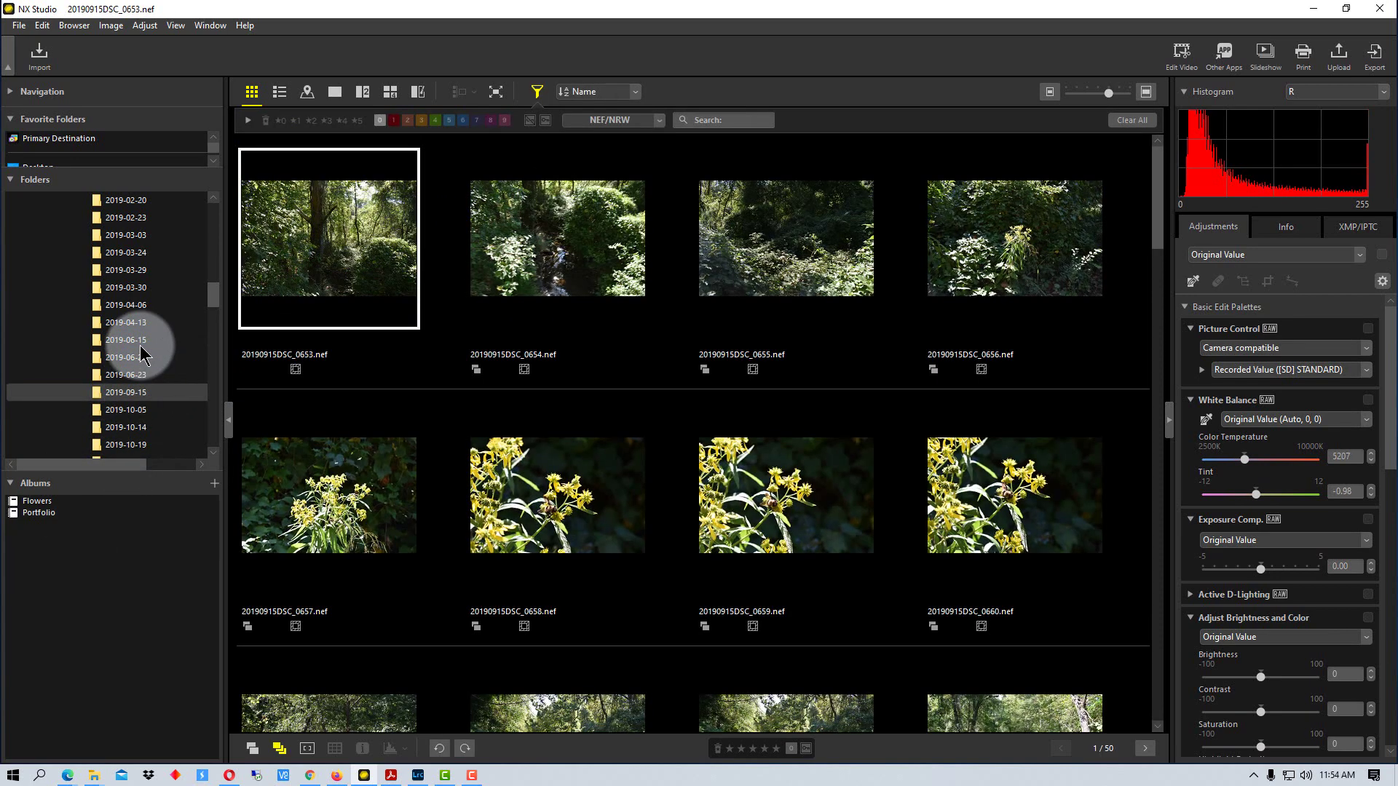
pyautogui.click(833, 519)
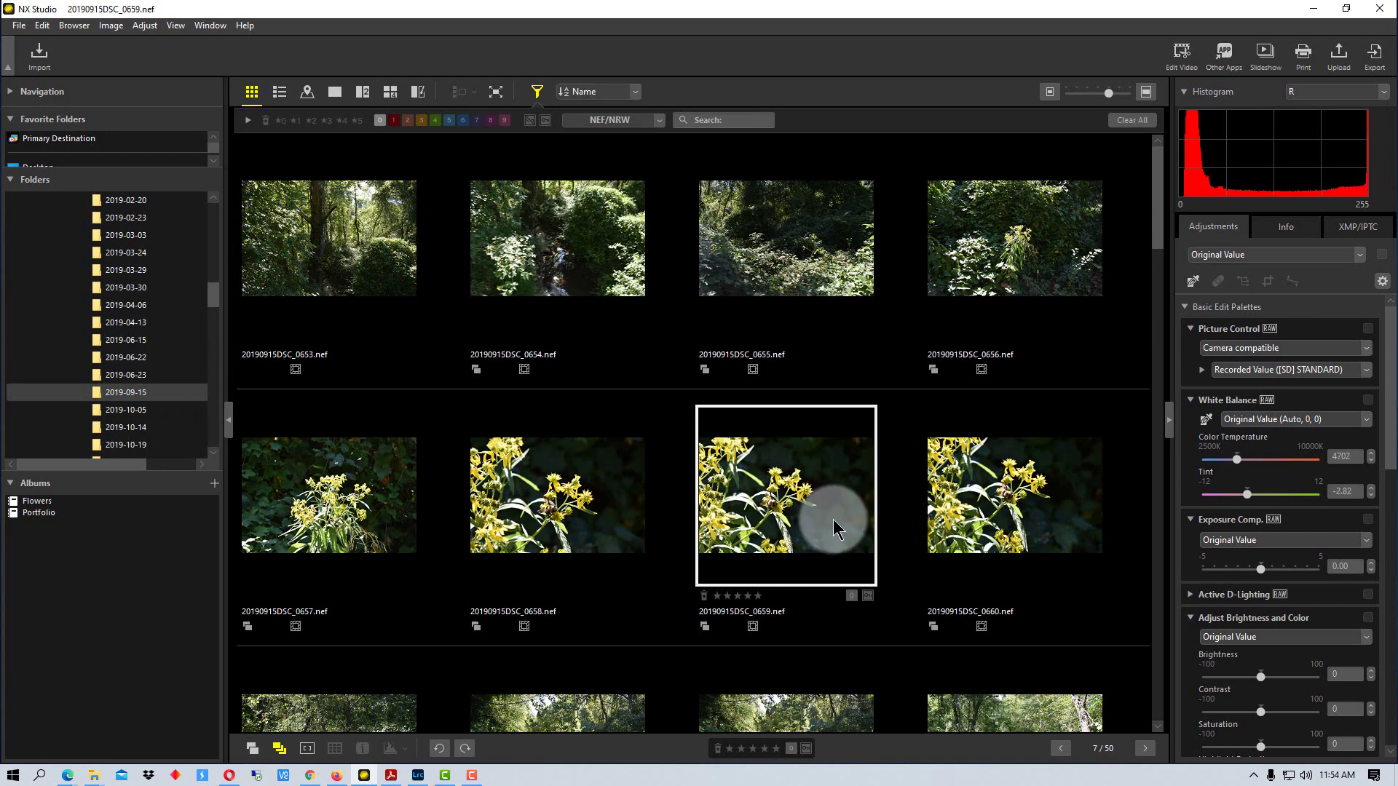
pyautogui.rightClick(838, 525)
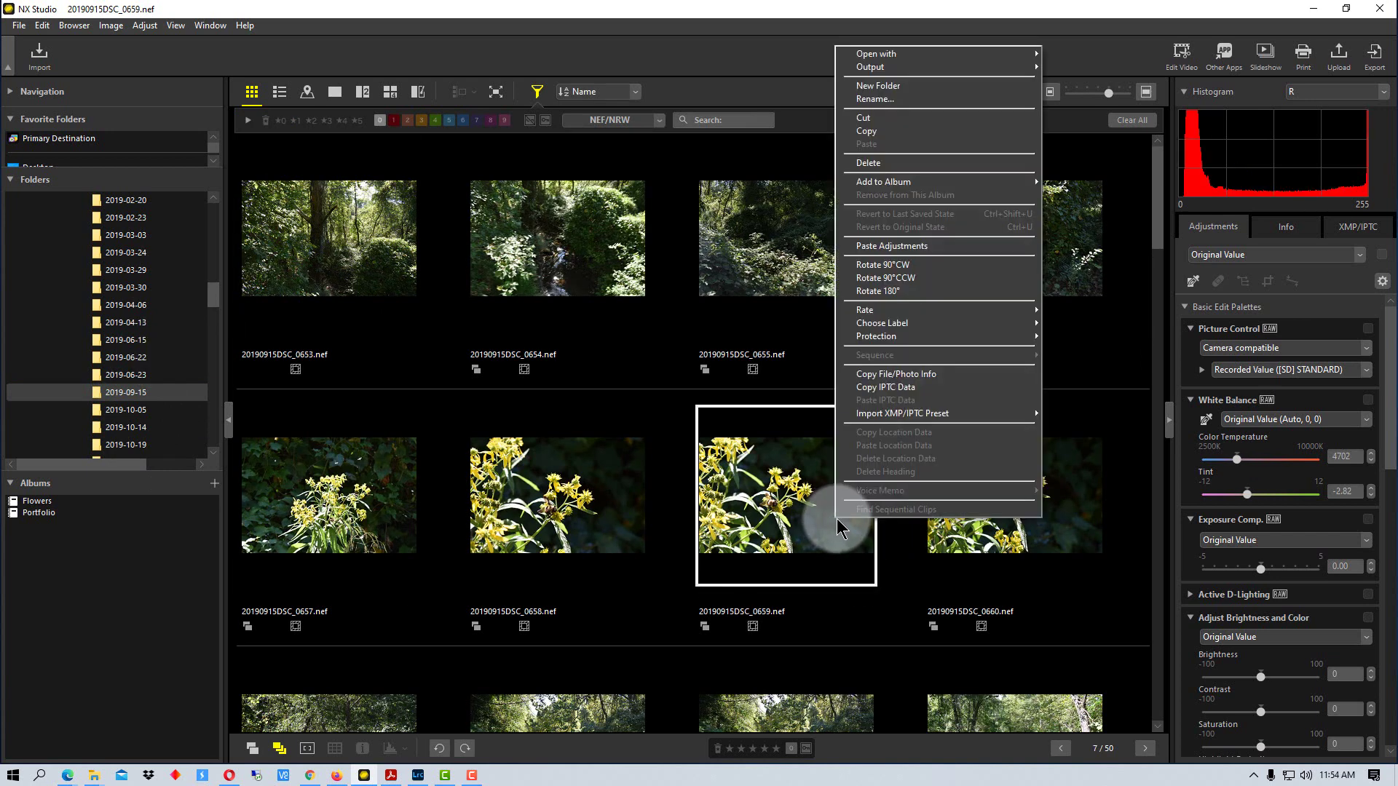
pyautogui.moveTo(939, 181)
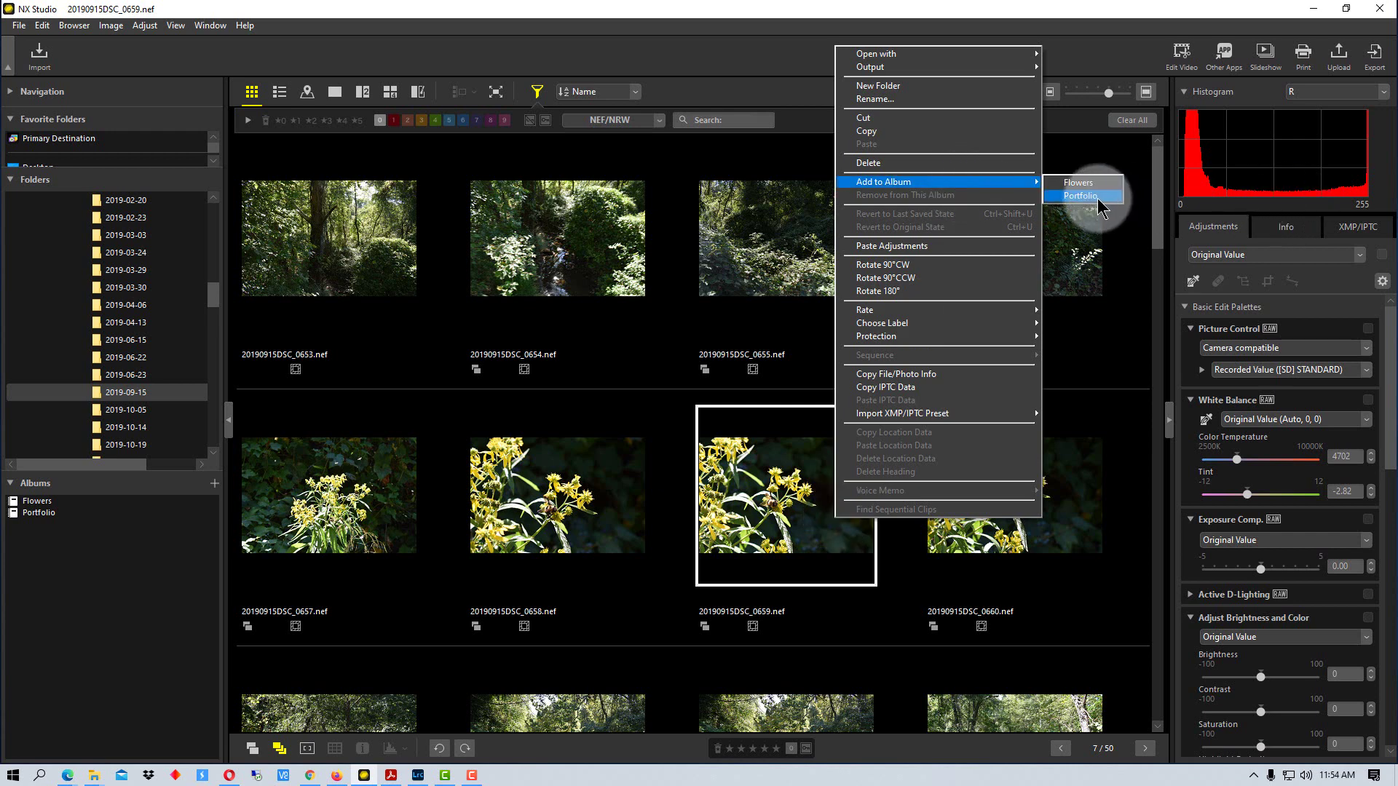
pyautogui.click(1093, 197)
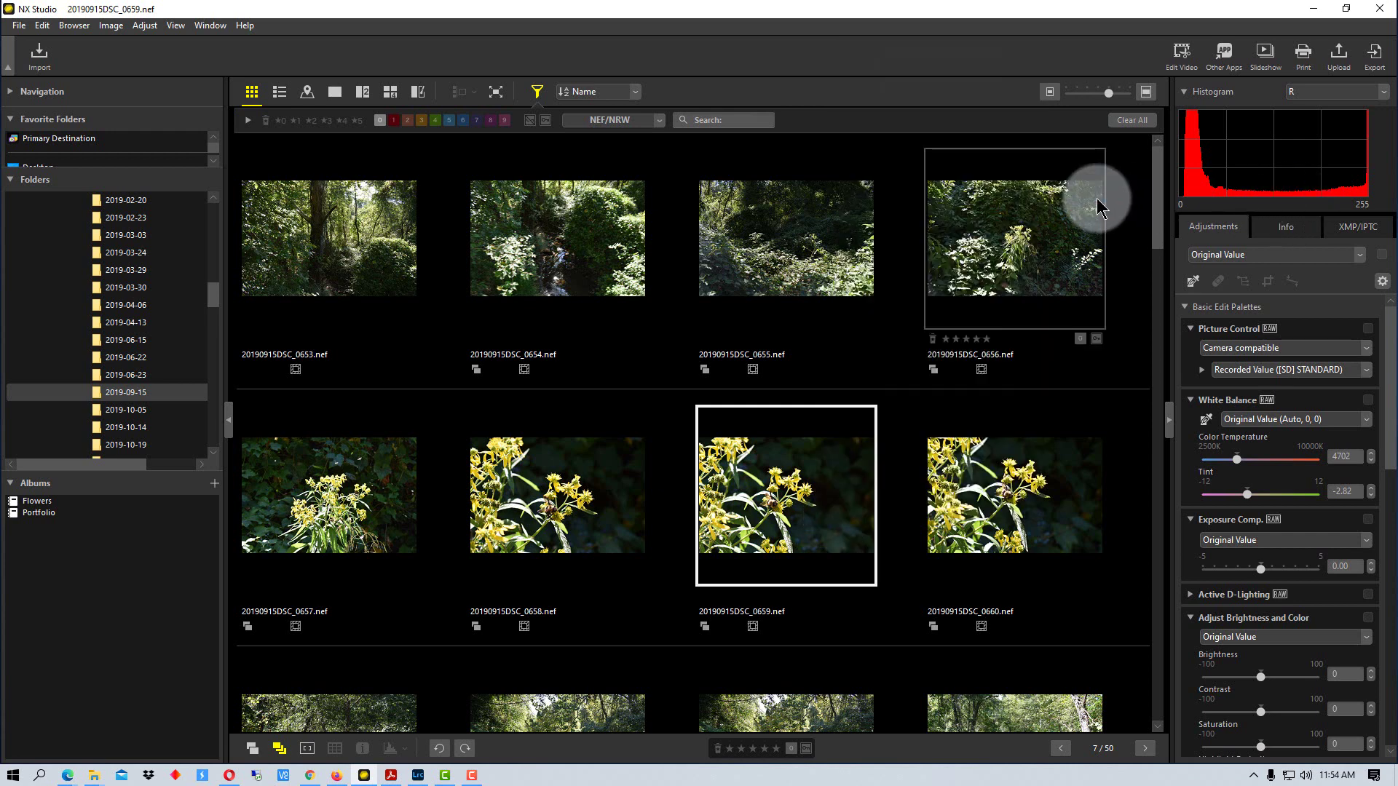
# View Portfolio's DSC_0577 and 20190915DSC_0659, then reopen Flowers.
pyautogui.click(45, 513)
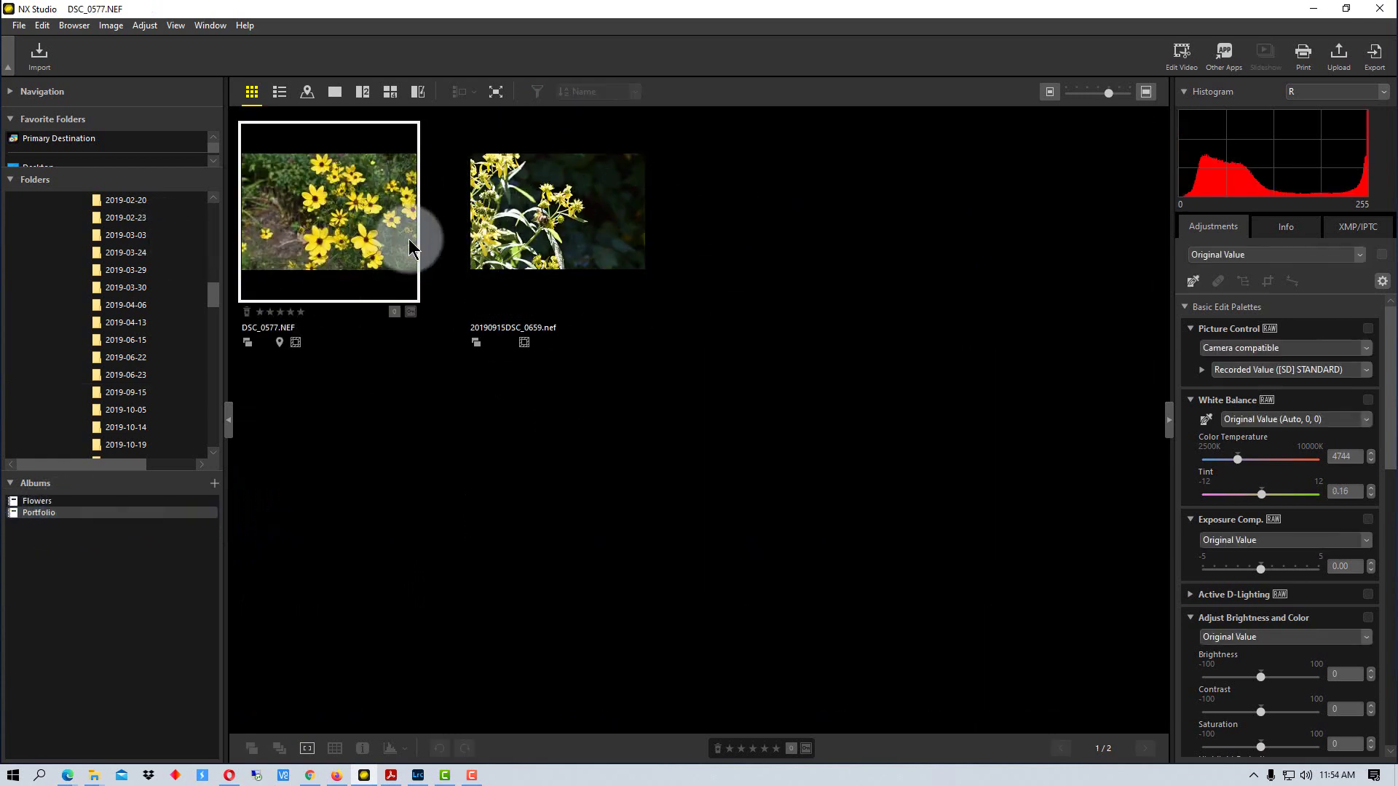
pyautogui.click(51, 501)
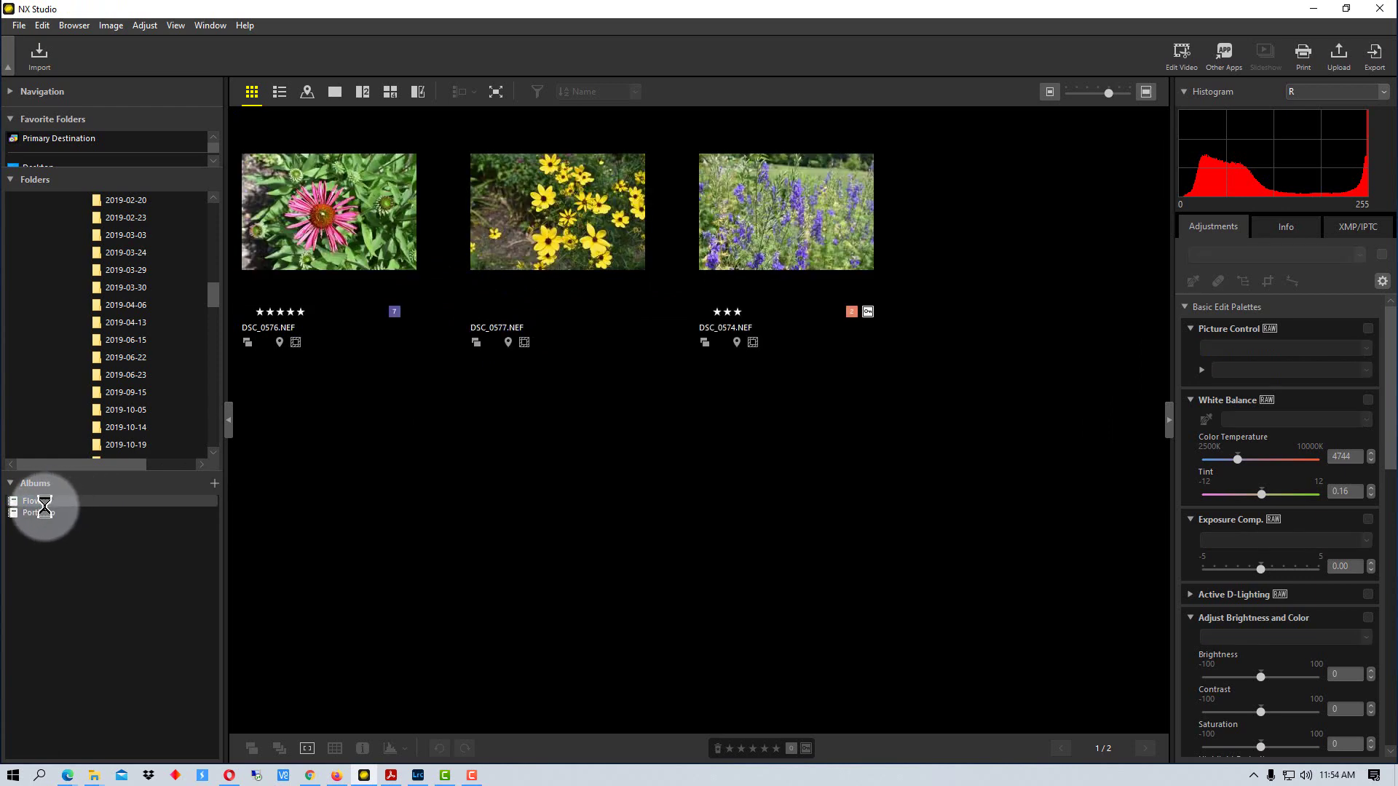